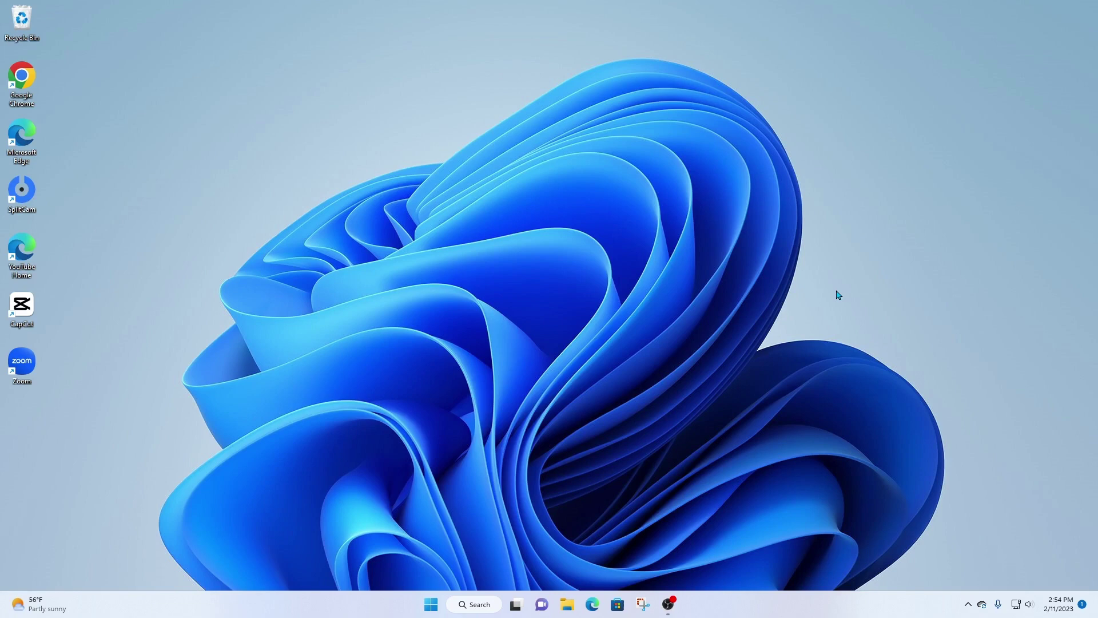
# Open Microsoft Edge and go to flip.com.
pyautogui.click(593, 605)
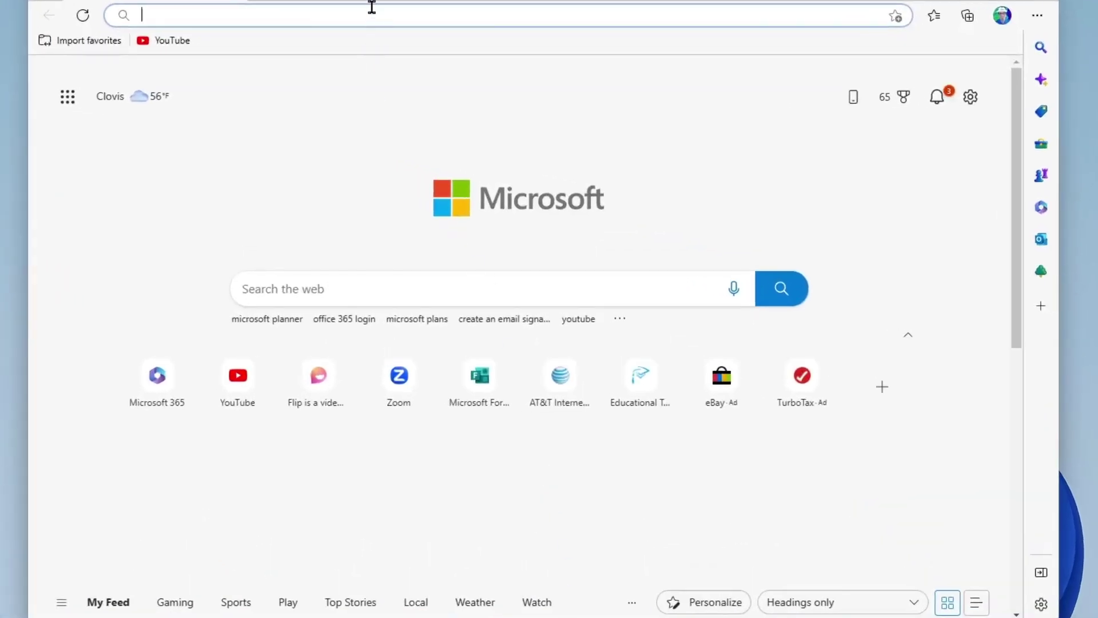
pyautogui.click(375, 14)
pyautogui.write('flipc')
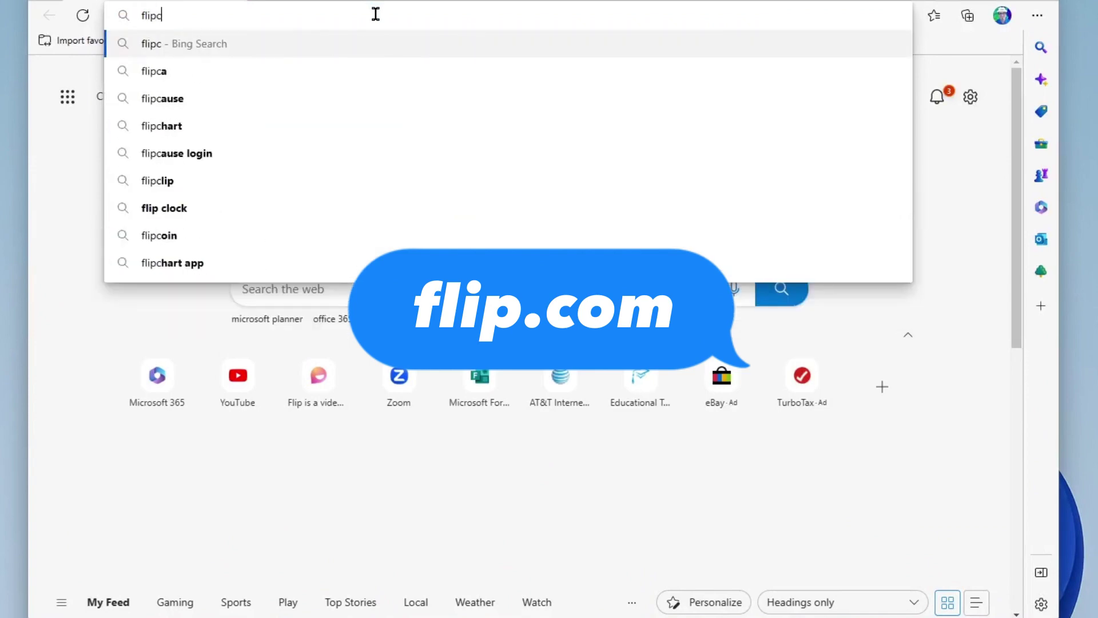
pyautogui.press('BackSpace')
pyautogui.write('.com')
pyautogui.press('Return')
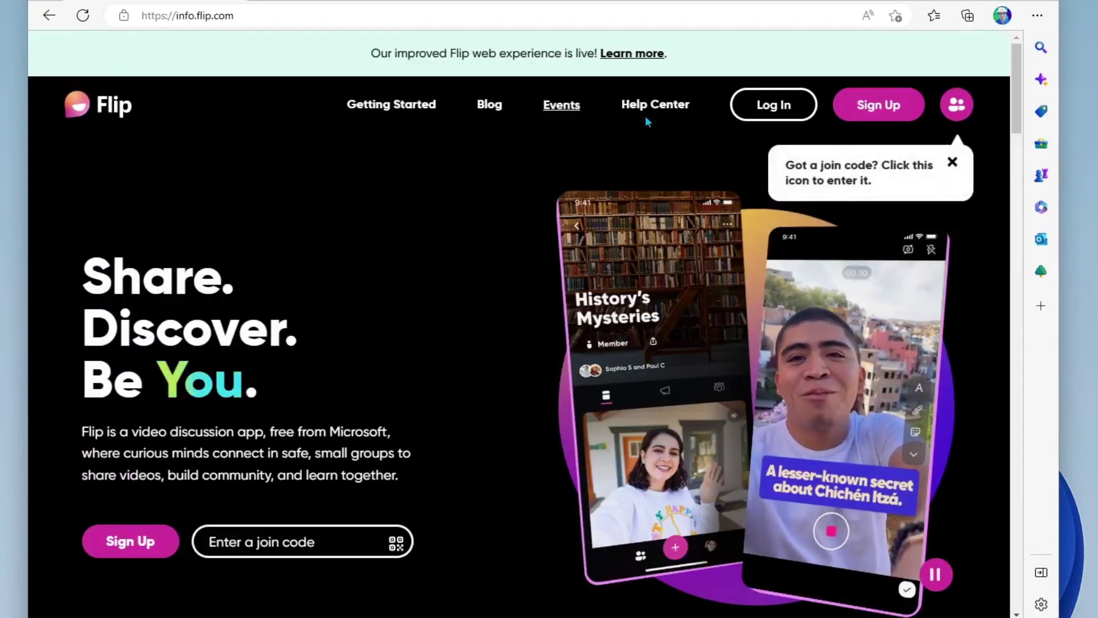
# Sign up for Flip with a Microsoft account.
pyautogui.click(876, 108)
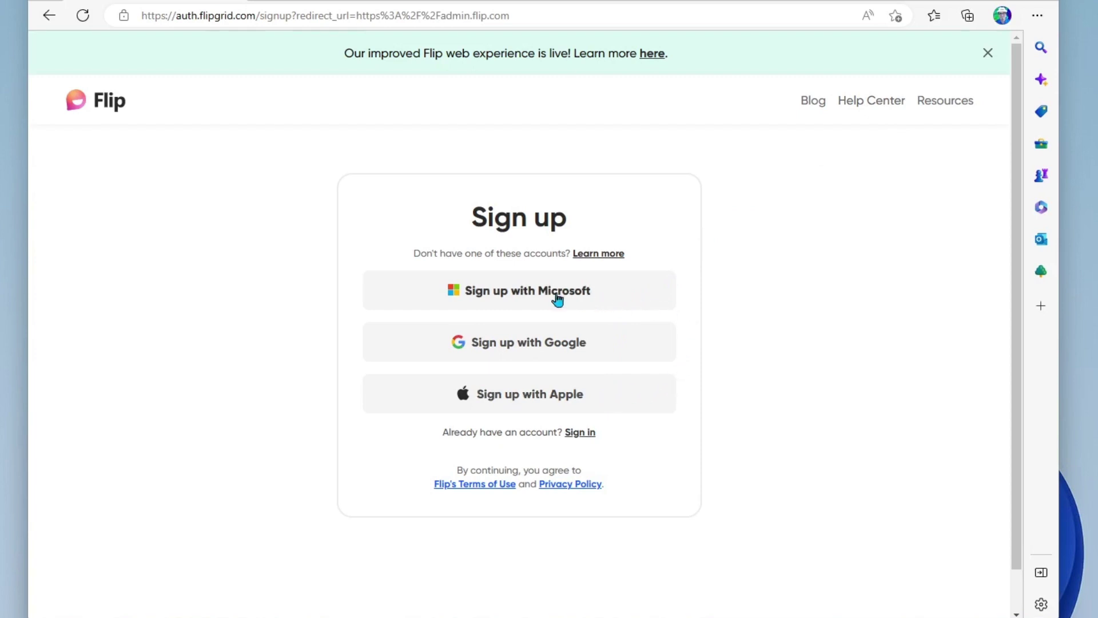
pyautogui.click(601, 293)
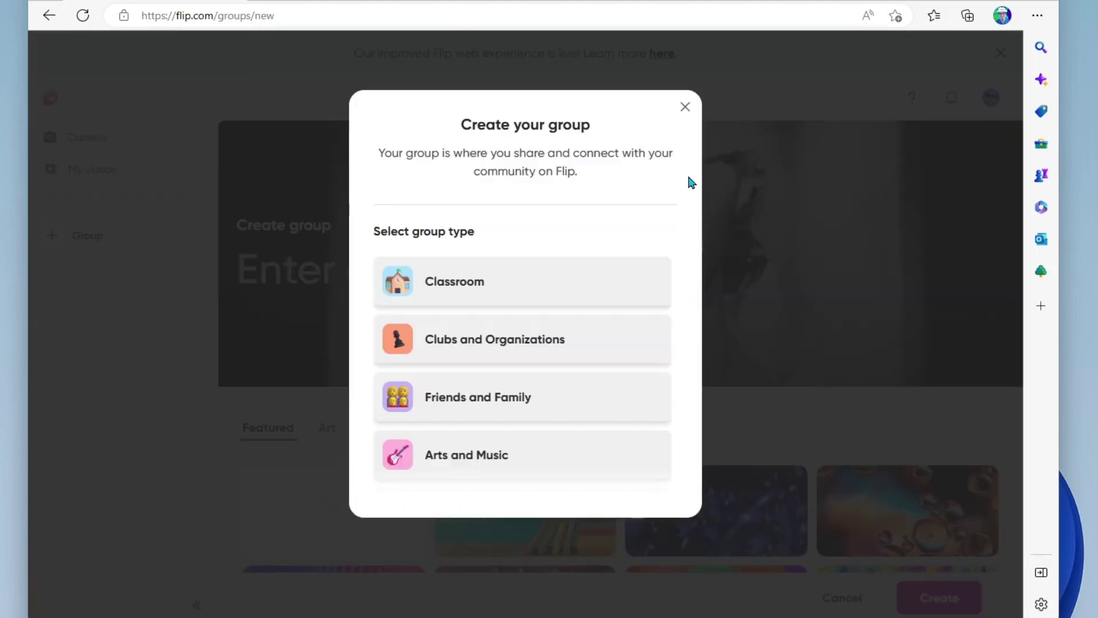
# Dismiss the group type selection and create a group named after the presenter, keeping the default statue cover image.
pyautogui.click(203, 318)
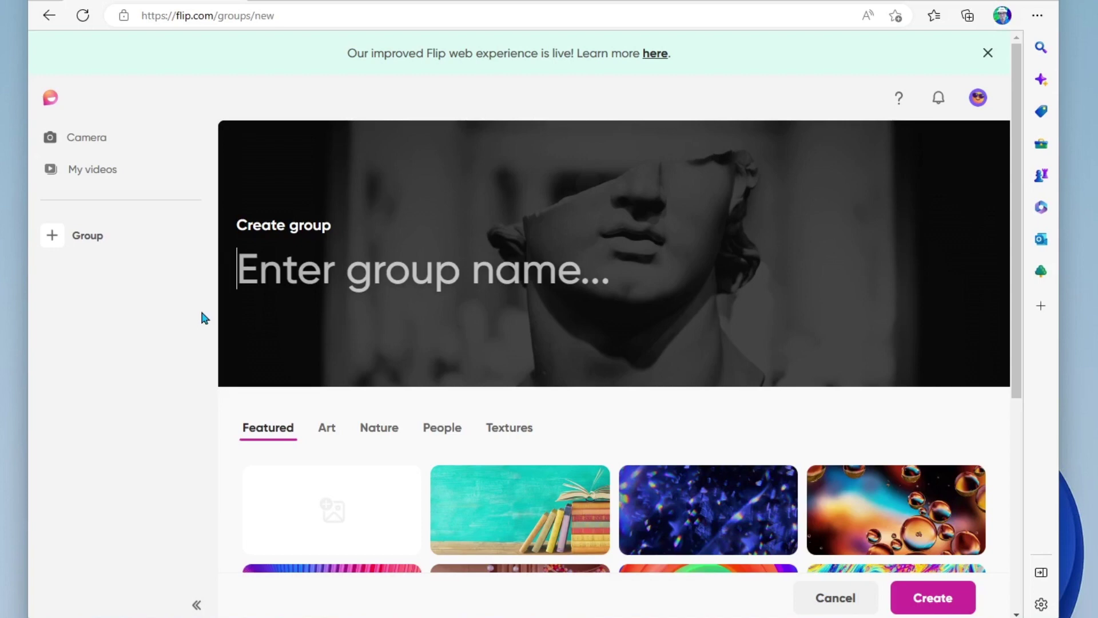
pyautogui.write('Brian A')
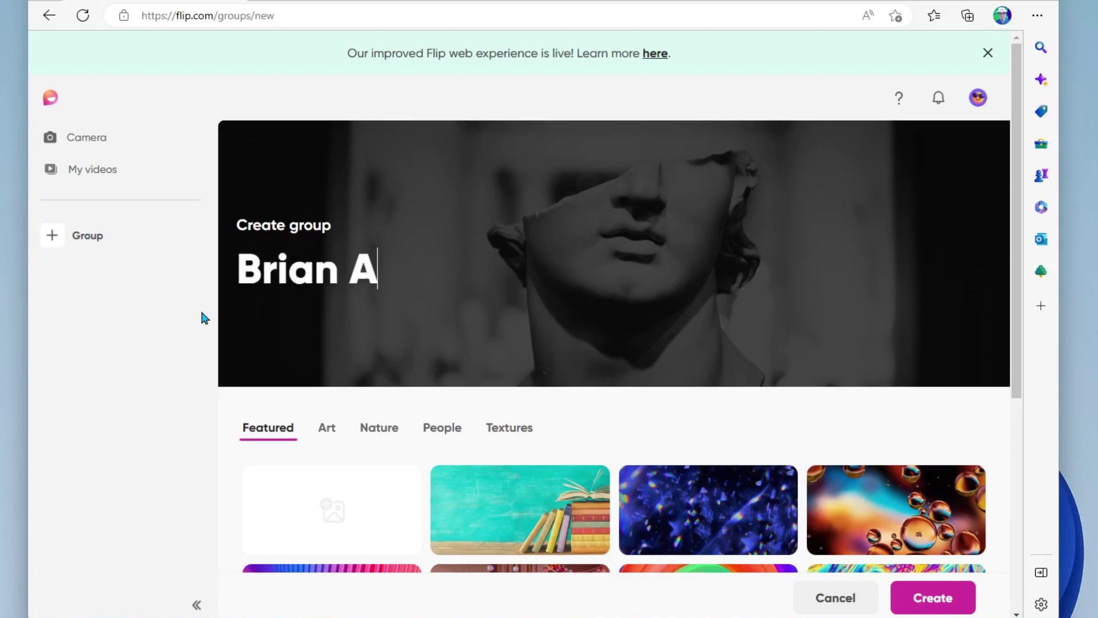
pyautogui.press('BackSpace')
pyautogui.write('Sensei')
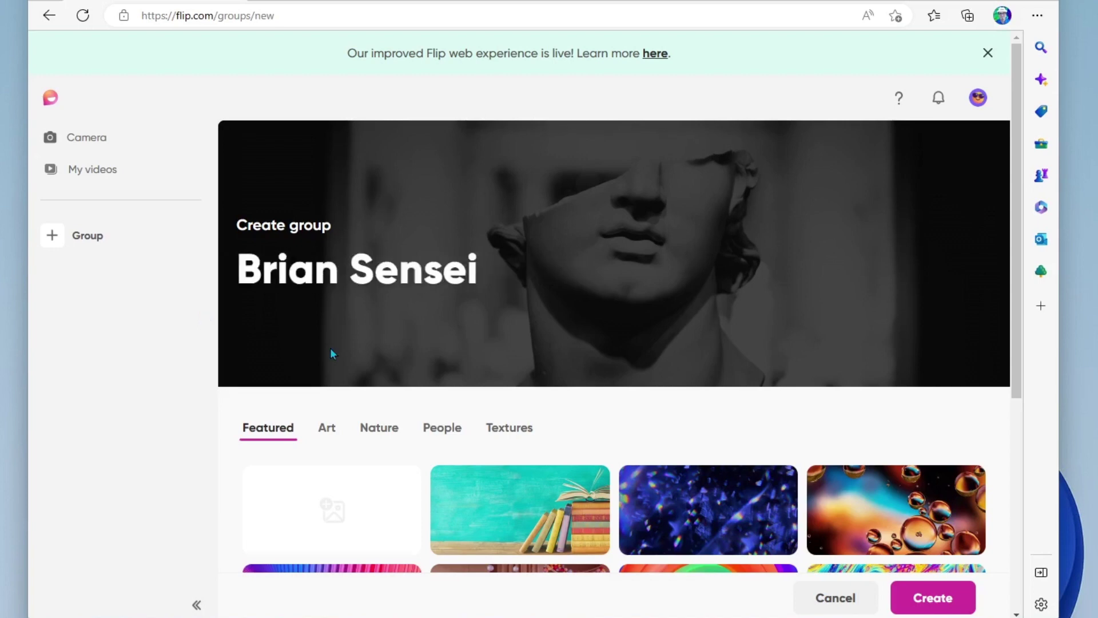
pyautogui.scroll(-3, 331, 349)
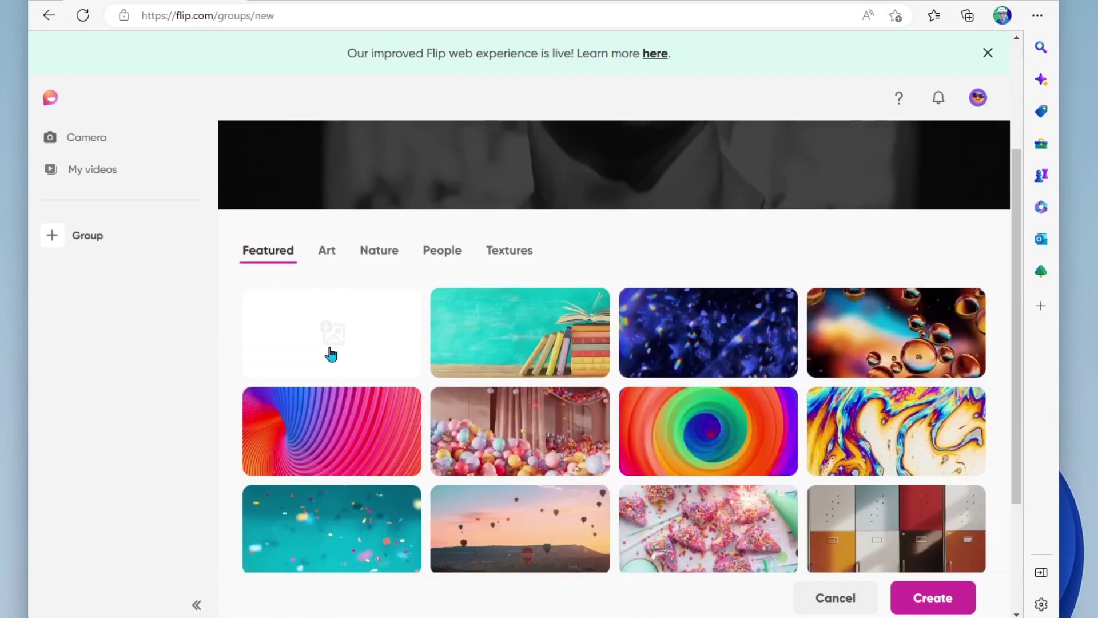
pyautogui.scroll(3, 331, 354)
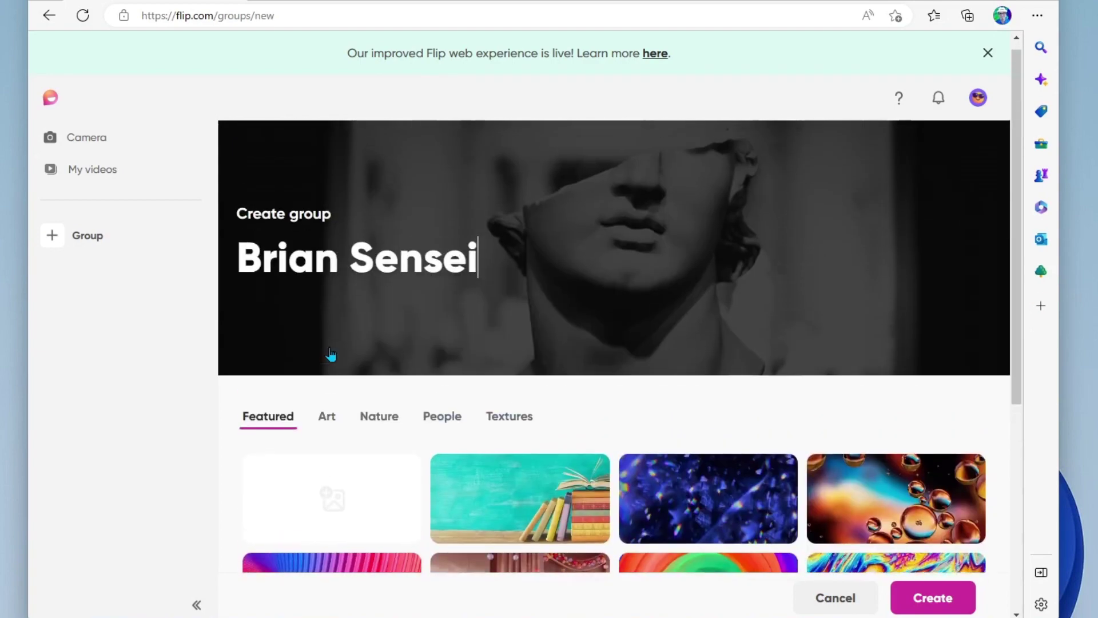
pyautogui.press('Return')
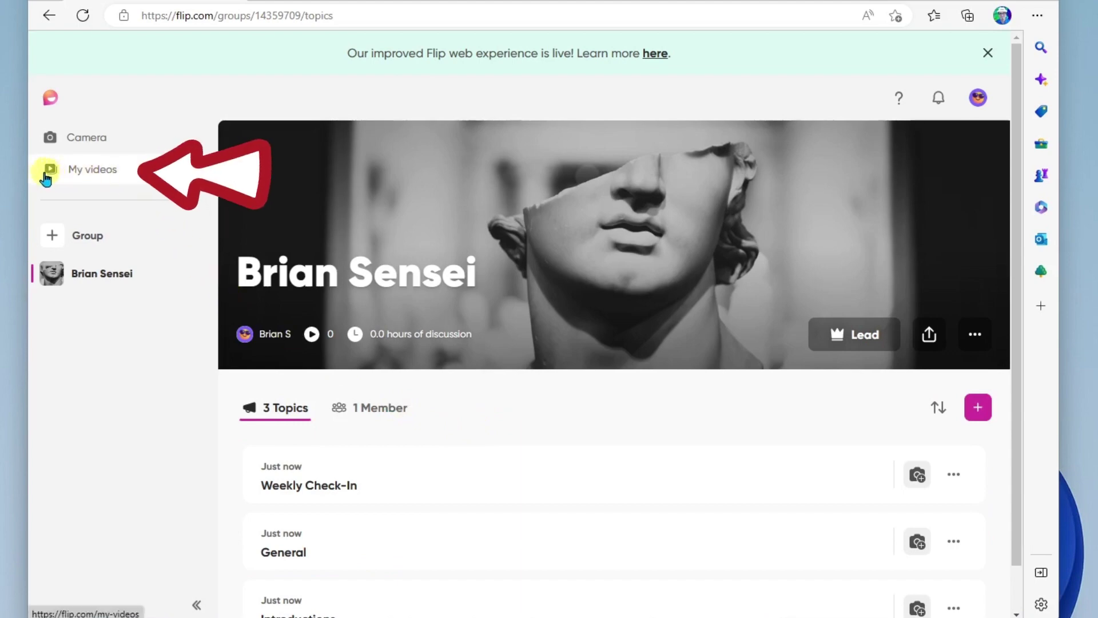
# Start a new video from My videos and allow flip.com to use the microphone and camera.
pyautogui.click(98, 174)
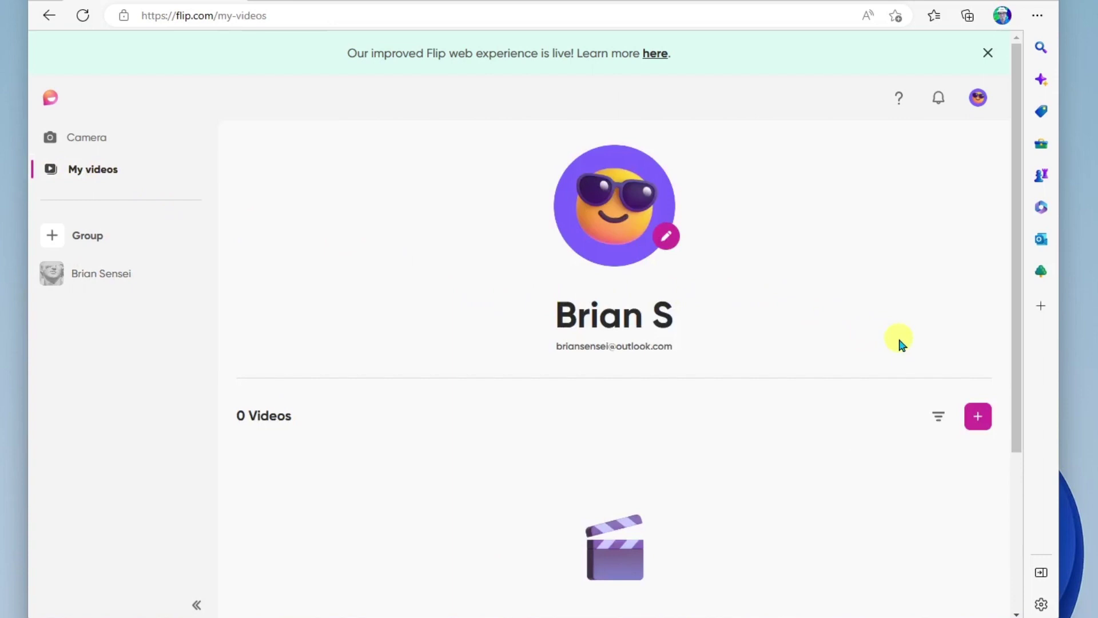
pyautogui.click(979, 424)
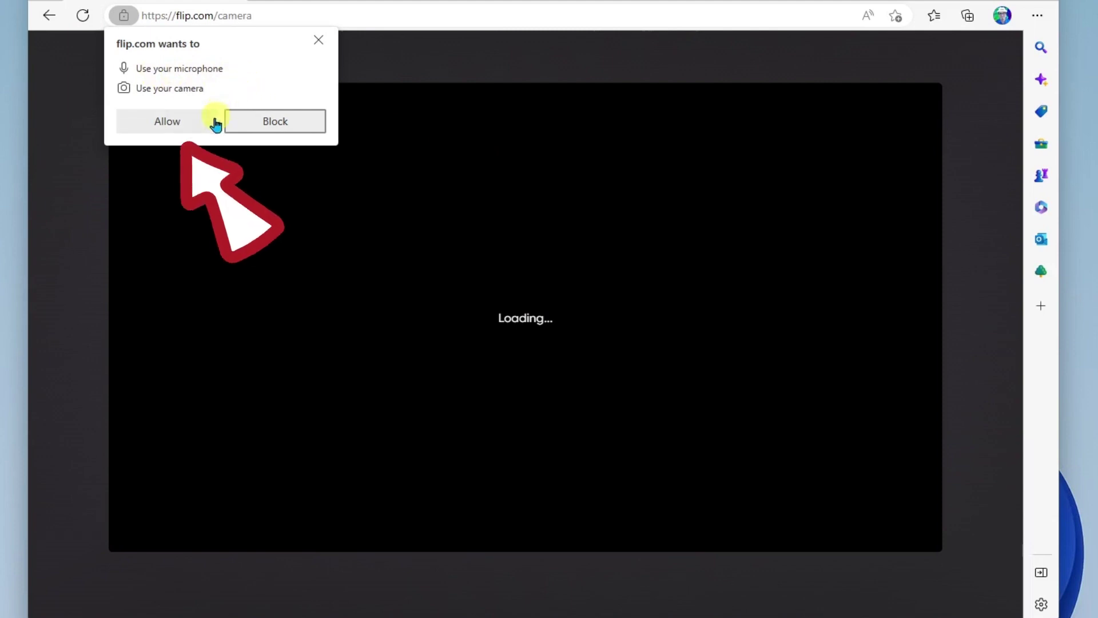
pyautogui.click(192, 127)
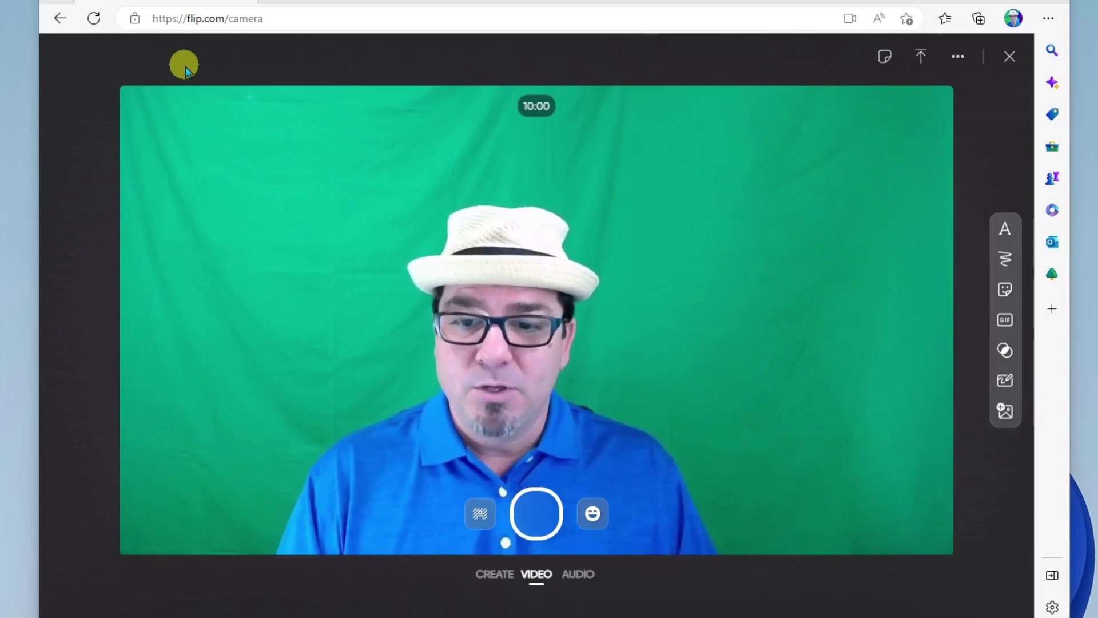
# Set the camera backdrop to a screen share of the entire Screen 1 and close the backdrop choices.
pyautogui.click(481, 522)
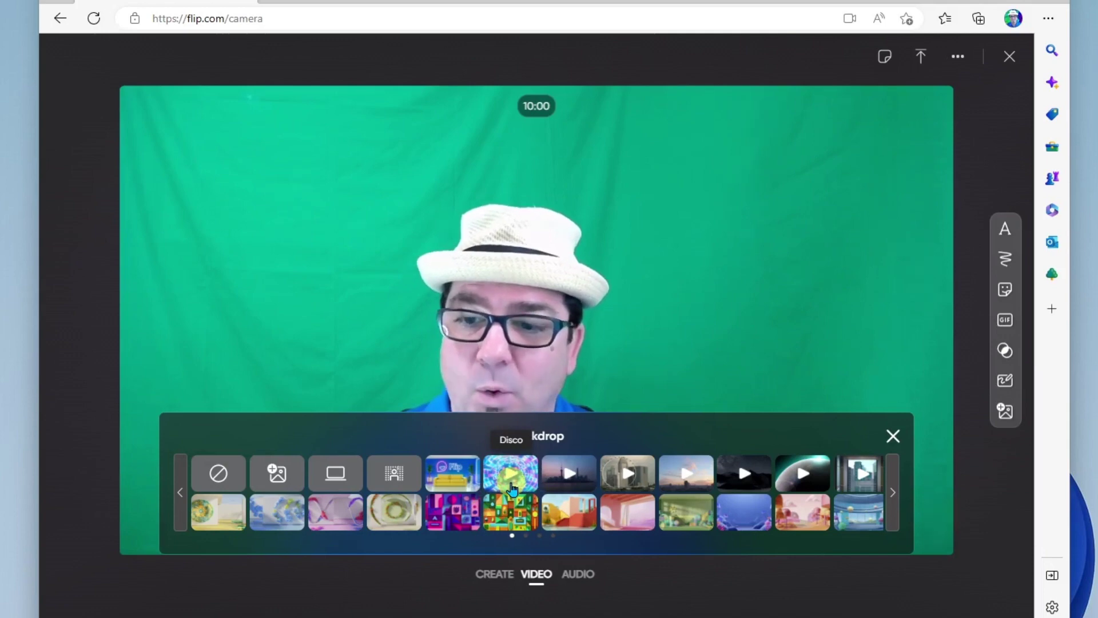
pyautogui.click(341, 485)
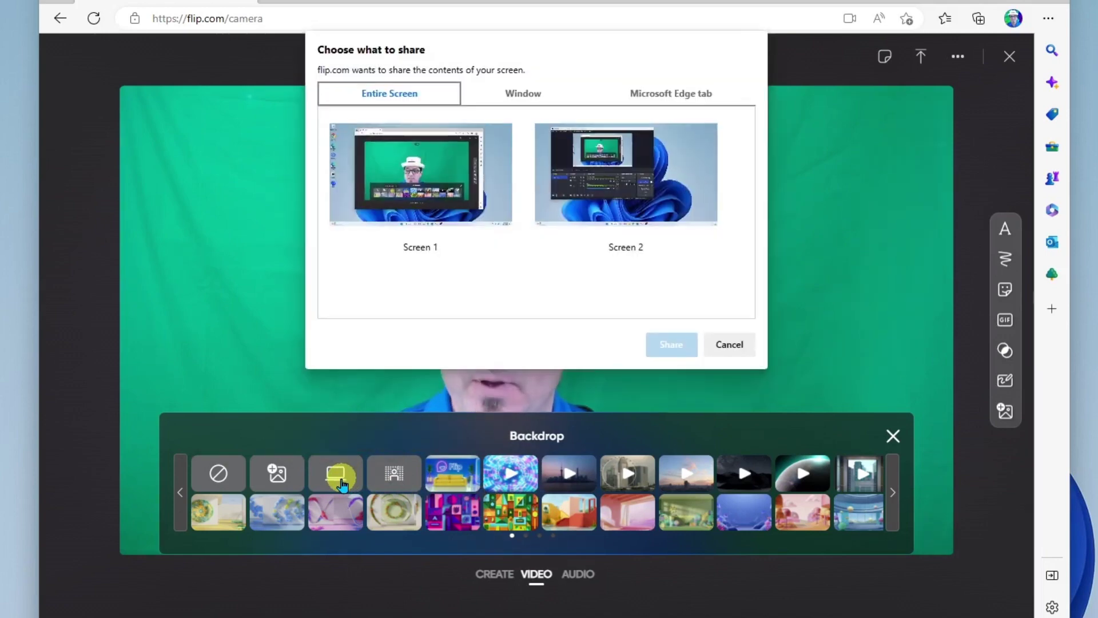
pyautogui.click(452, 196)
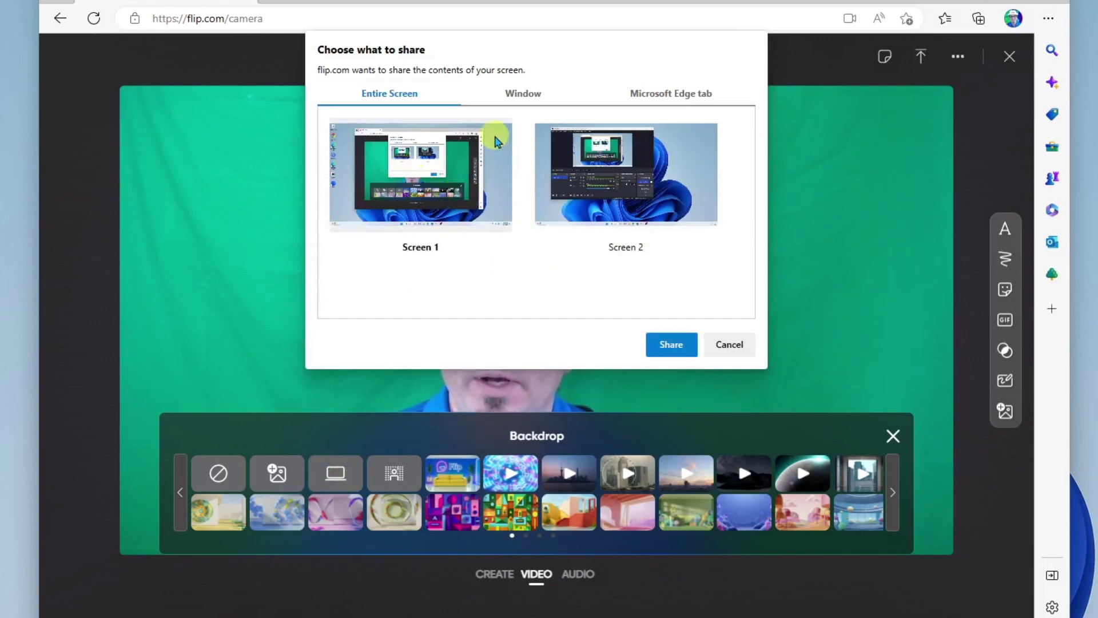
pyautogui.click(671, 346)
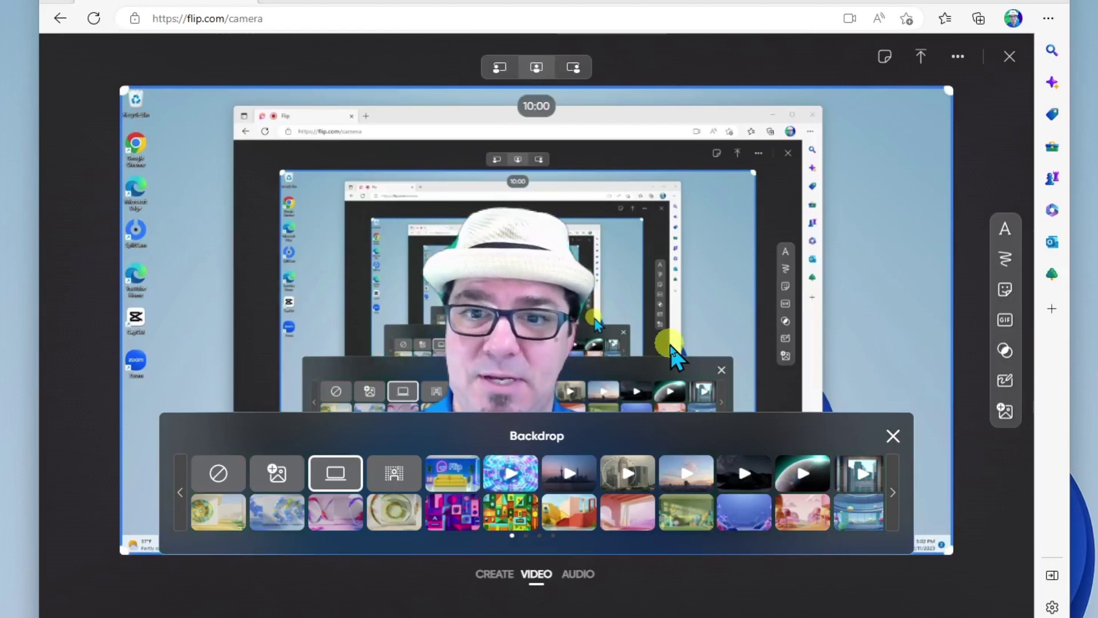
pyautogui.click(893, 436)
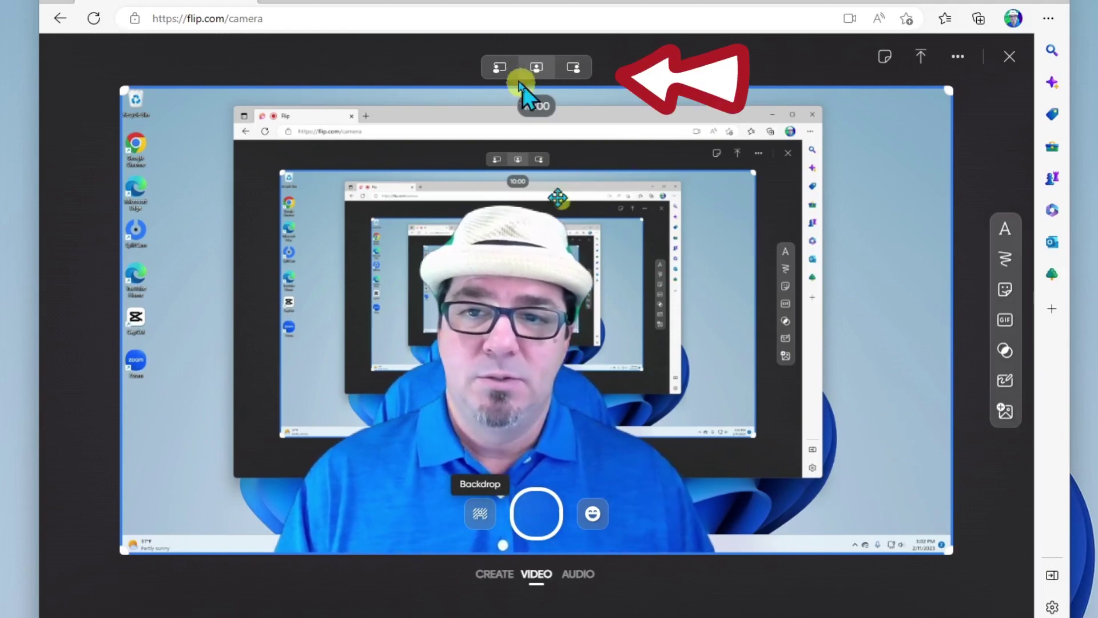
# Try the presenter cutout on the left of the shared screen, settle on the right, and start recording.
pyautogui.click(499, 68)
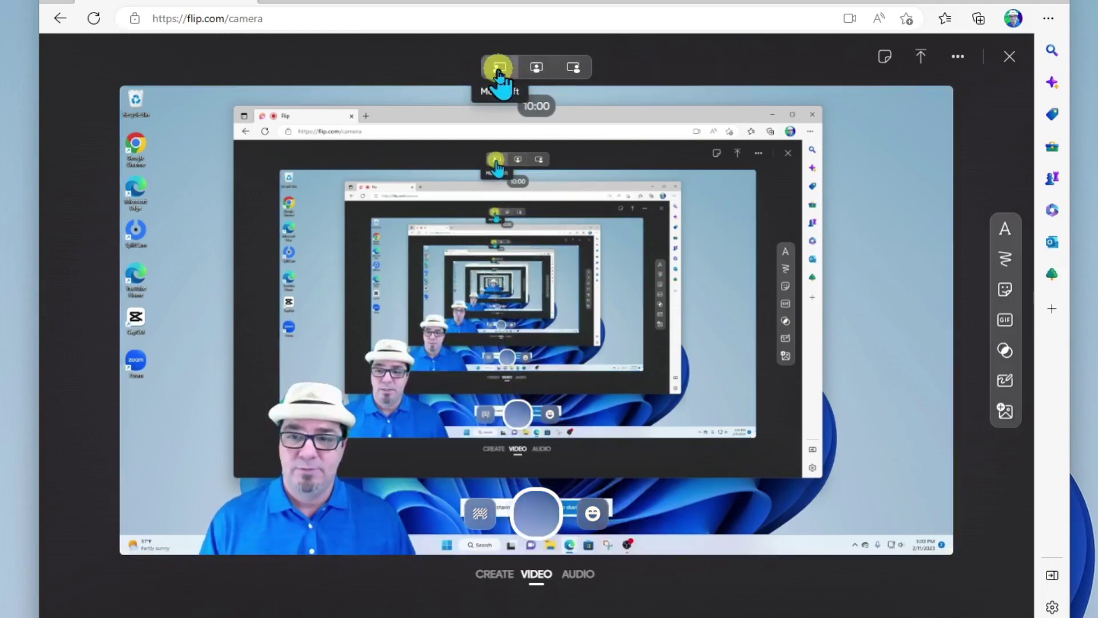
pyautogui.click(575, 68)
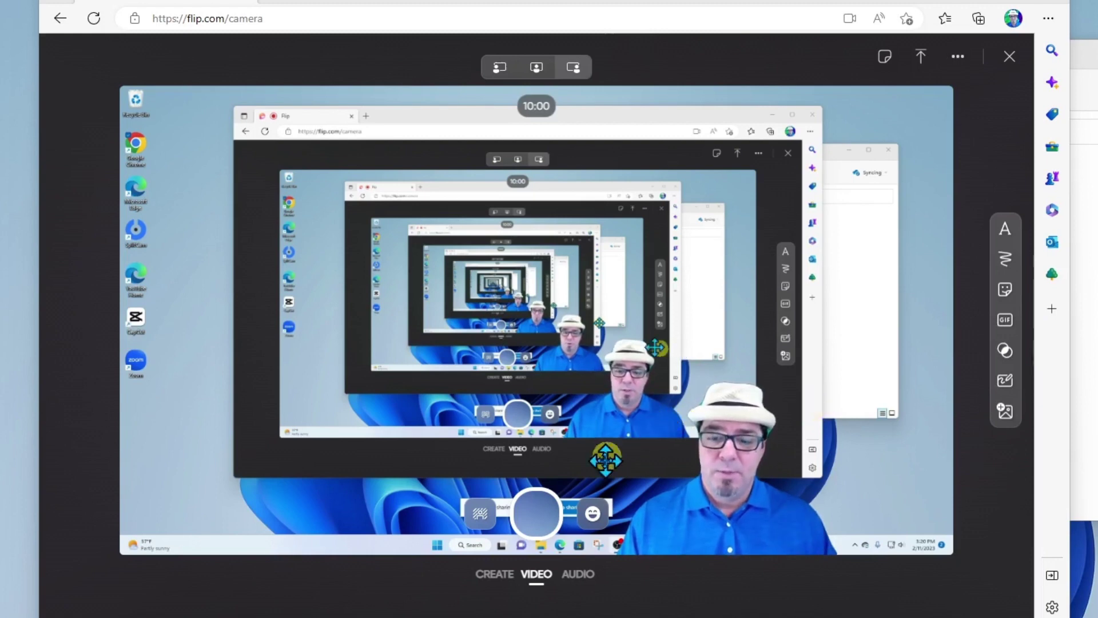
pyautogui.click(534, 517)
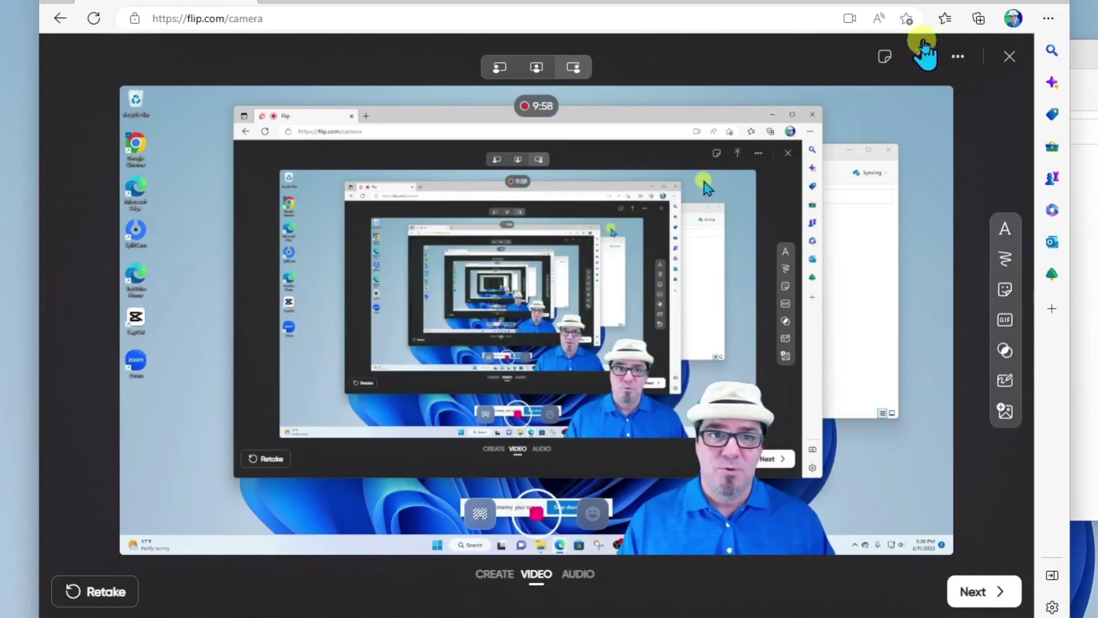
# Minimize the browser, switch to the "How to Play Rock, Paper, Scissors" slideshow and advance through its slides.
pyautogui.click(987, 8)
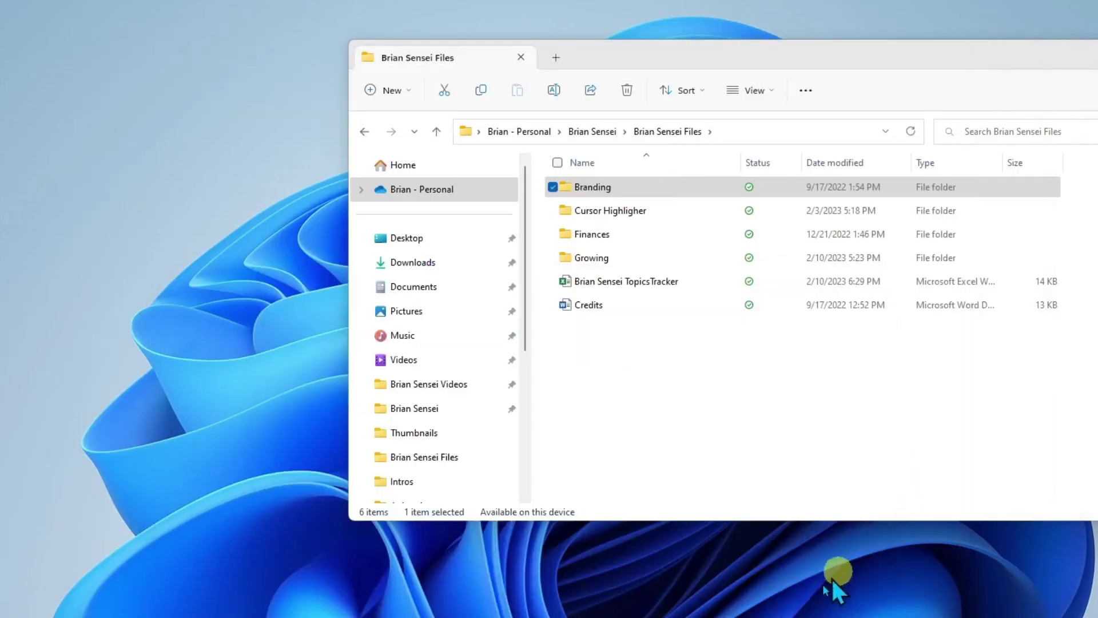
pyautogui.hotkey('alt', 'Tab')
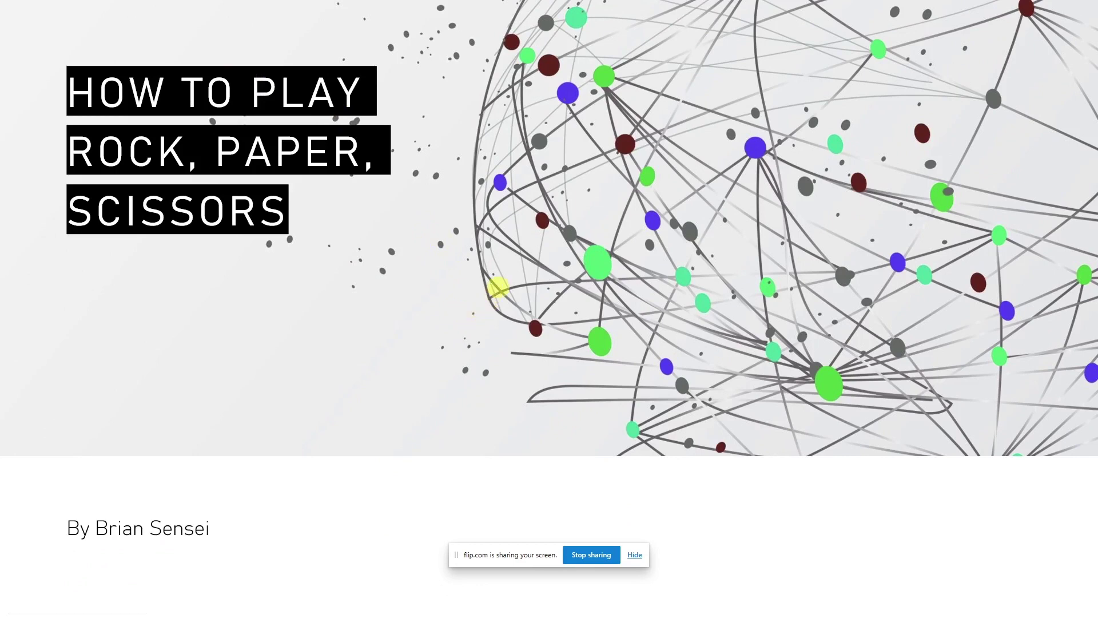
pyautogui.press('Right')
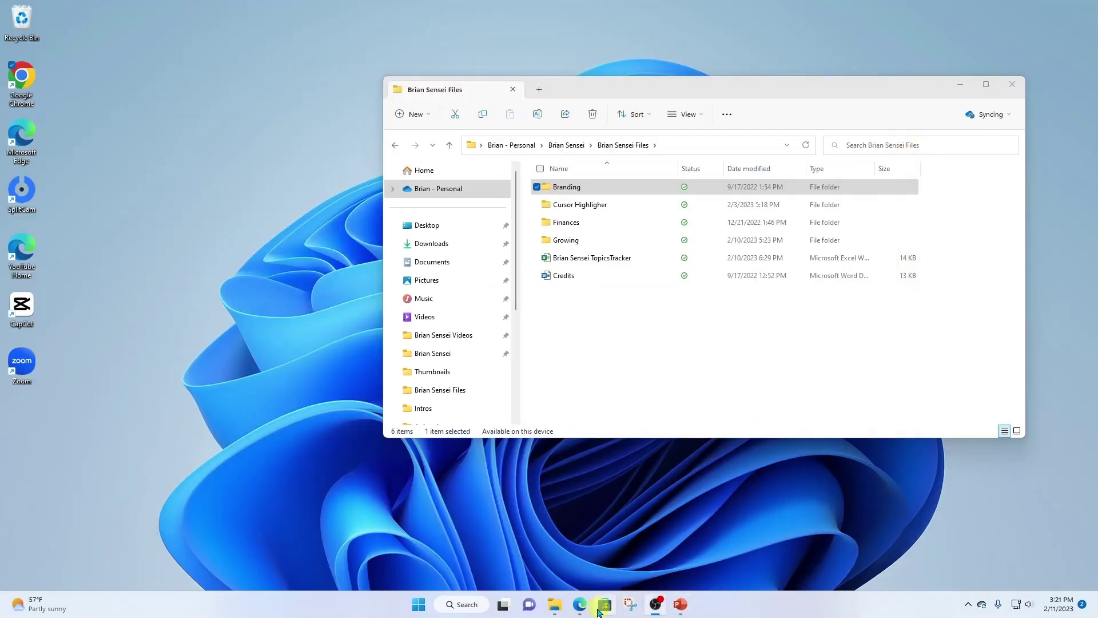
# Return to the Flip camera in Edge, end the recording and proceed to video editing.
pyautogui.click(581, 605)
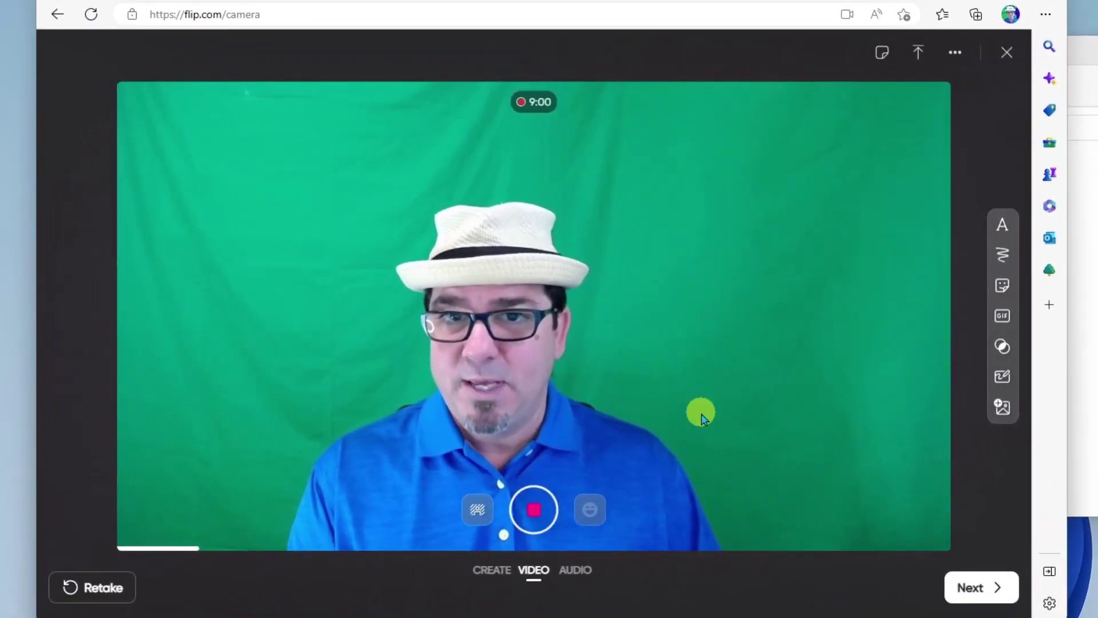
pyautogui.click(106, 589)
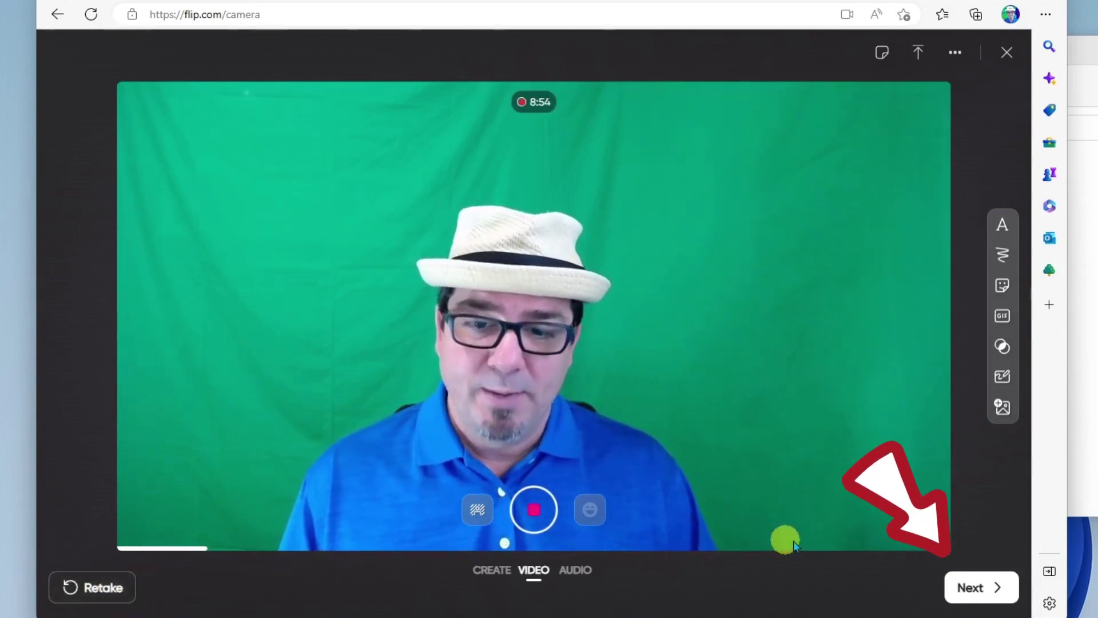
pyautogui.click(974, 589)
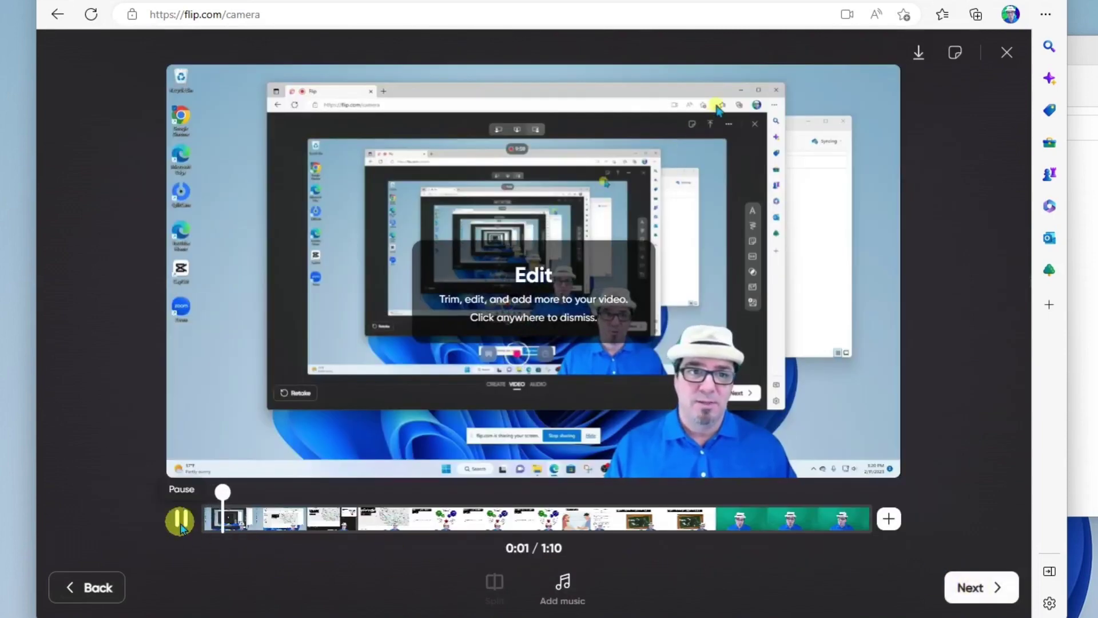
# Pause the preview and split the recording at 0:12, where the title slide is showing.
pyautogui.click(179, 521)
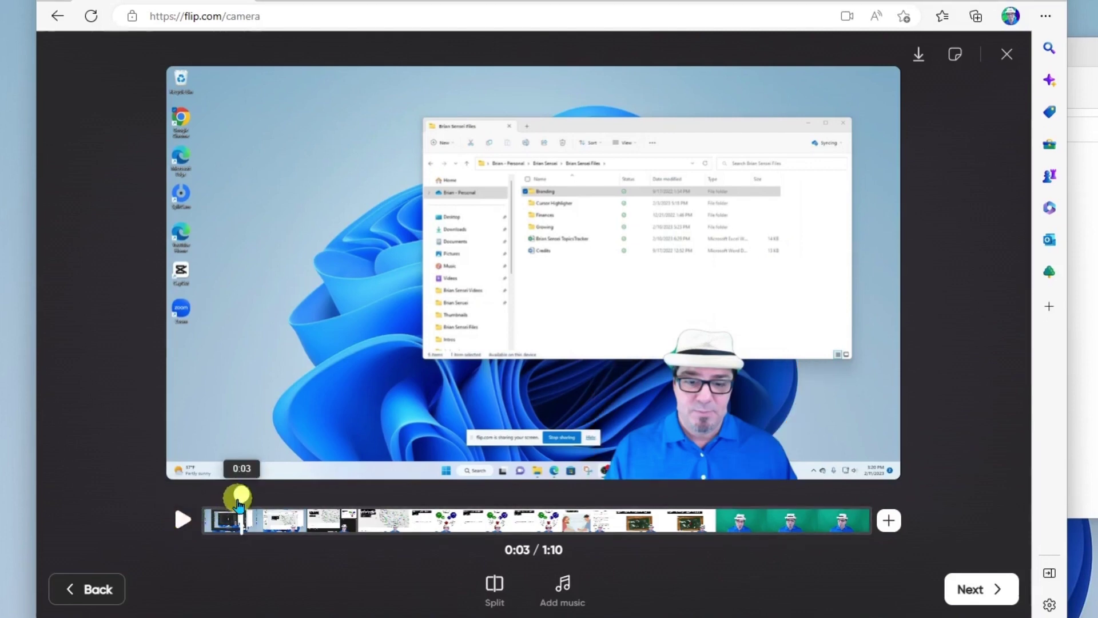
pyautogui.moveTo(237, 499); pyautogui.dragTo(326, 508)
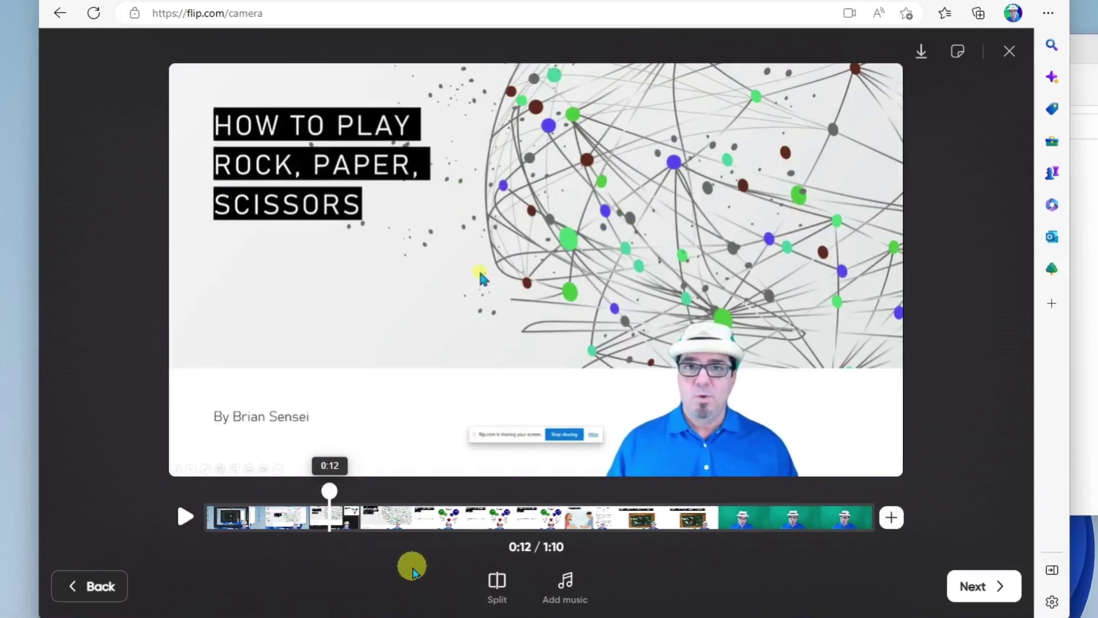
pyautogui.click(497, 589)
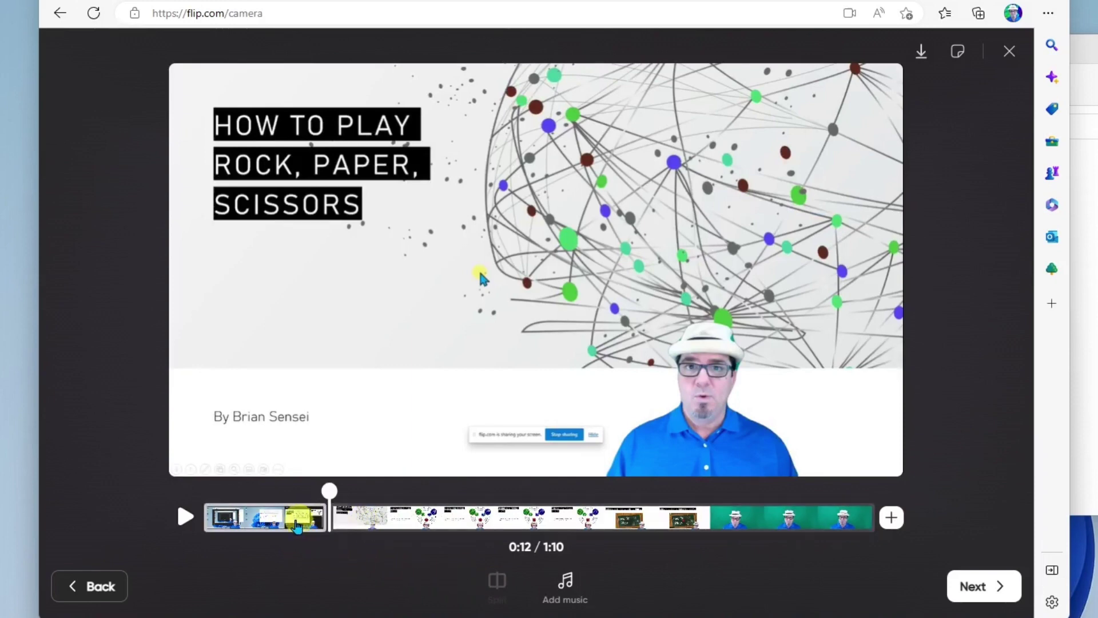
# Delete the opening clip before the 0:12 split.
pyautogui.click(296, 523)
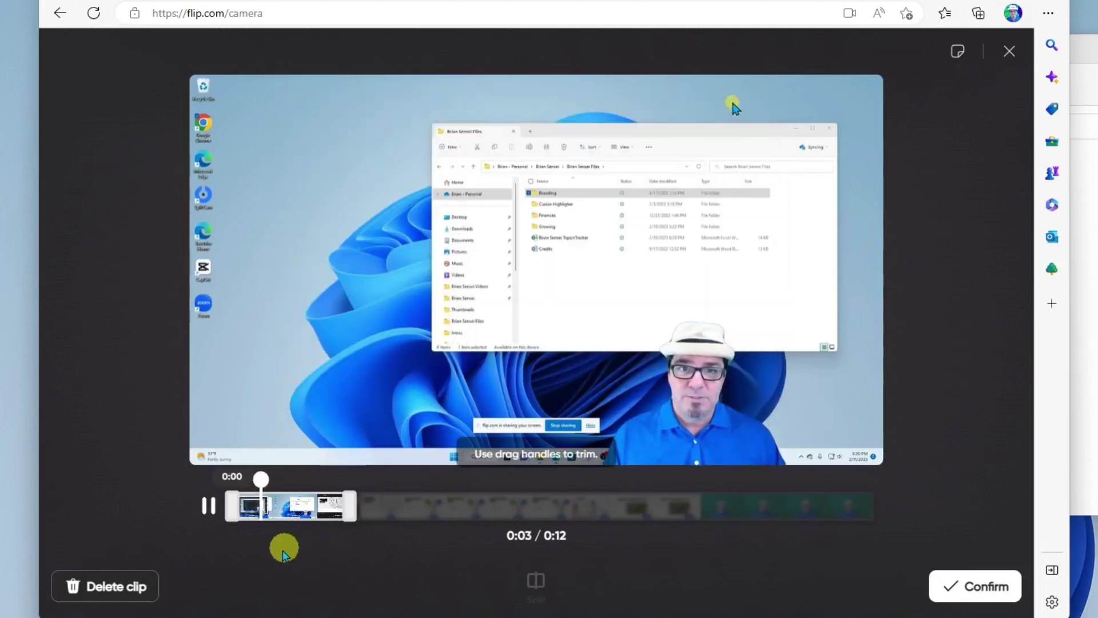
pyautogui.click(209, 506)
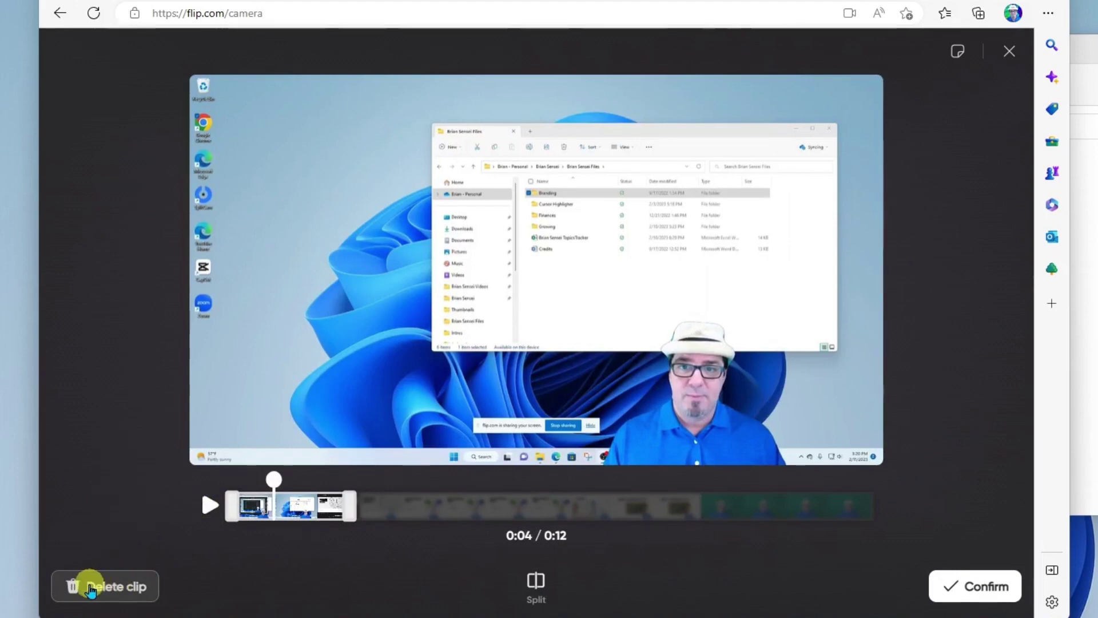
pyautogui.click(106, 589)
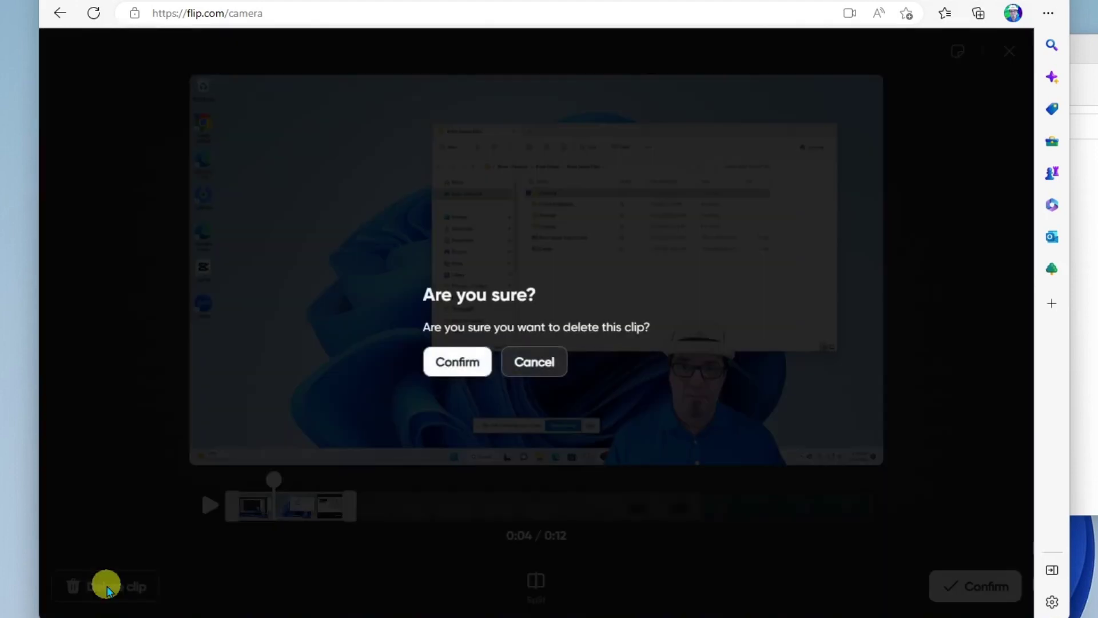
pyautogui.click(455, 363)
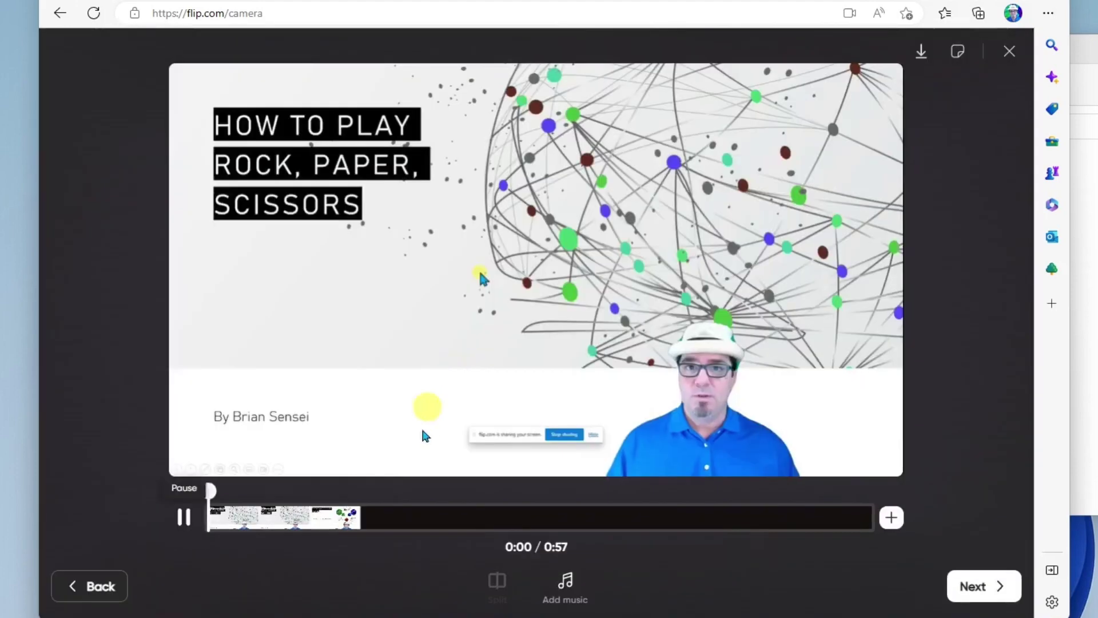
# Pause the preview and split the recording at 0:34, on the "Check out this video tutorial" slide before the green-screen footage.
pyautogui.click(185, 521)
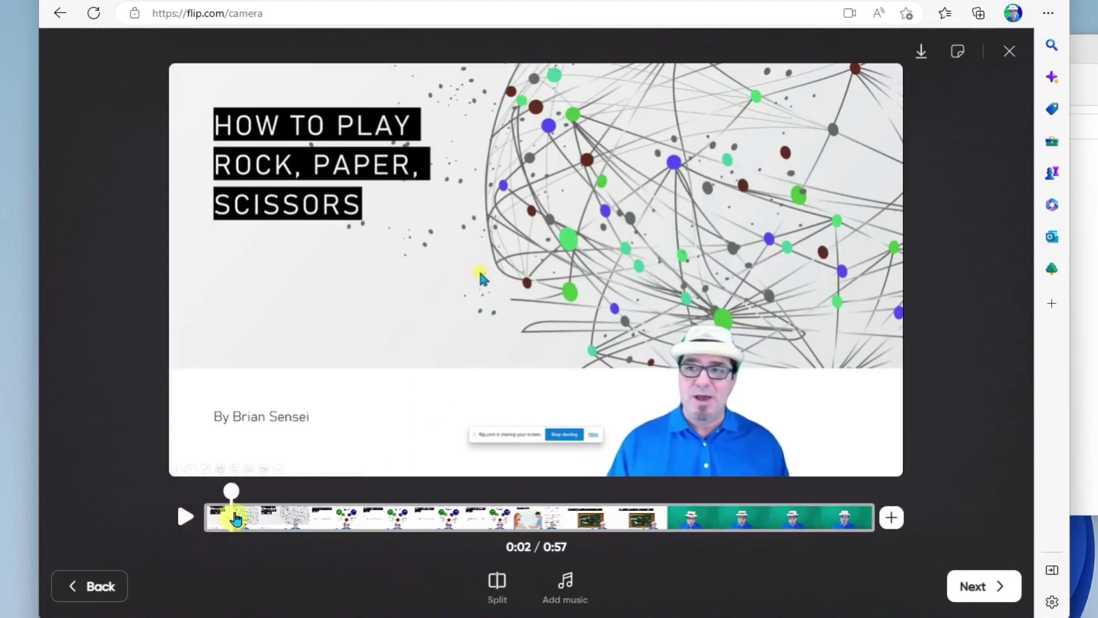
pyautogui.moveTo(231, 491); pyautogui.dragTo(657, 504)
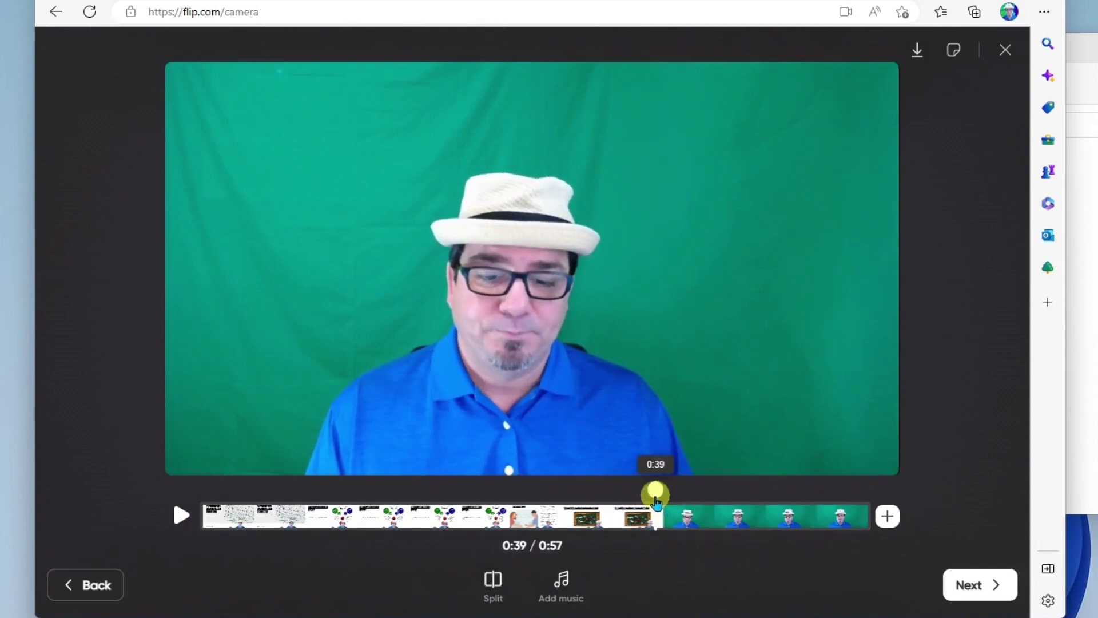
pyautogui.moveTo(655, 501); pyautogui.dragTo(607, 490)
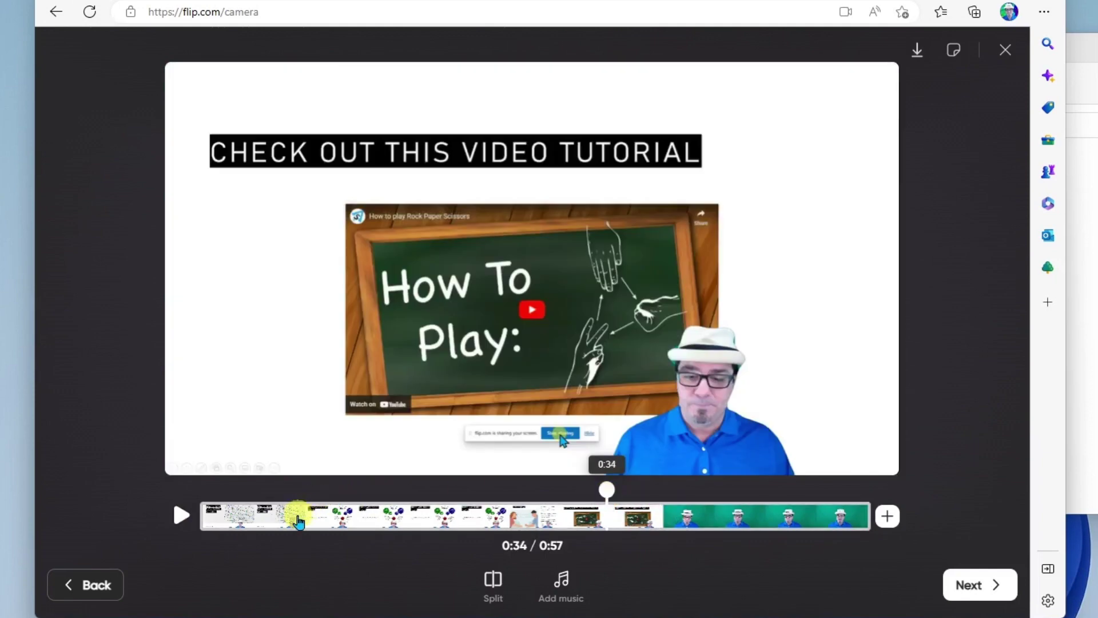
pyautogui.click(493, 582)
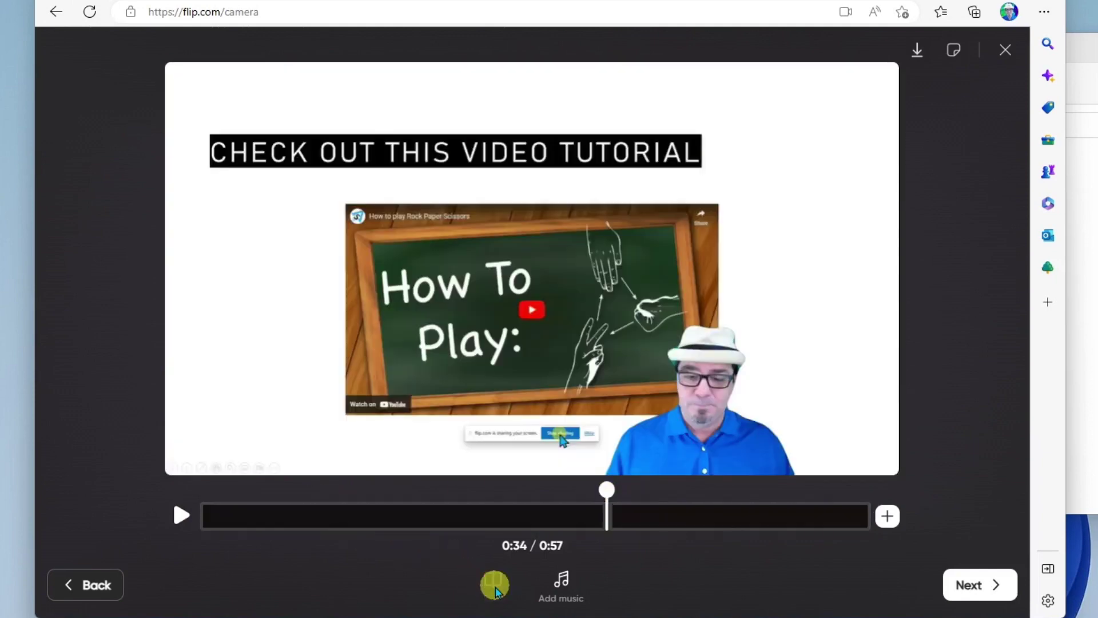
# Delete the closing clip after the 0:34 split, containing the green-screen footage.
pyautogui.click(601, 515)
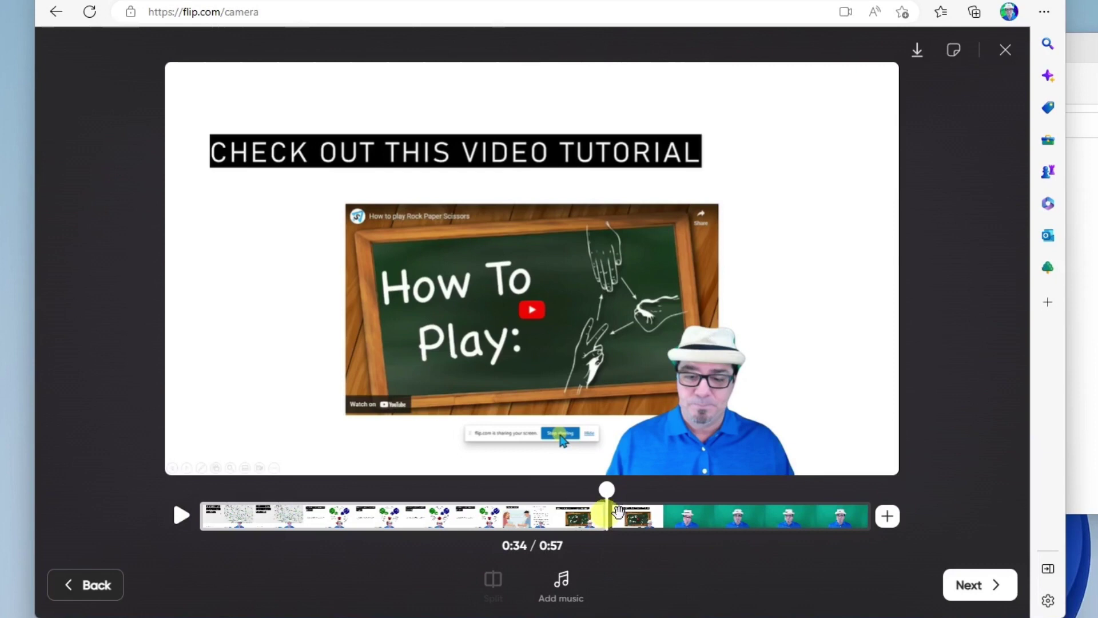
pyautogui.click(691, 518)
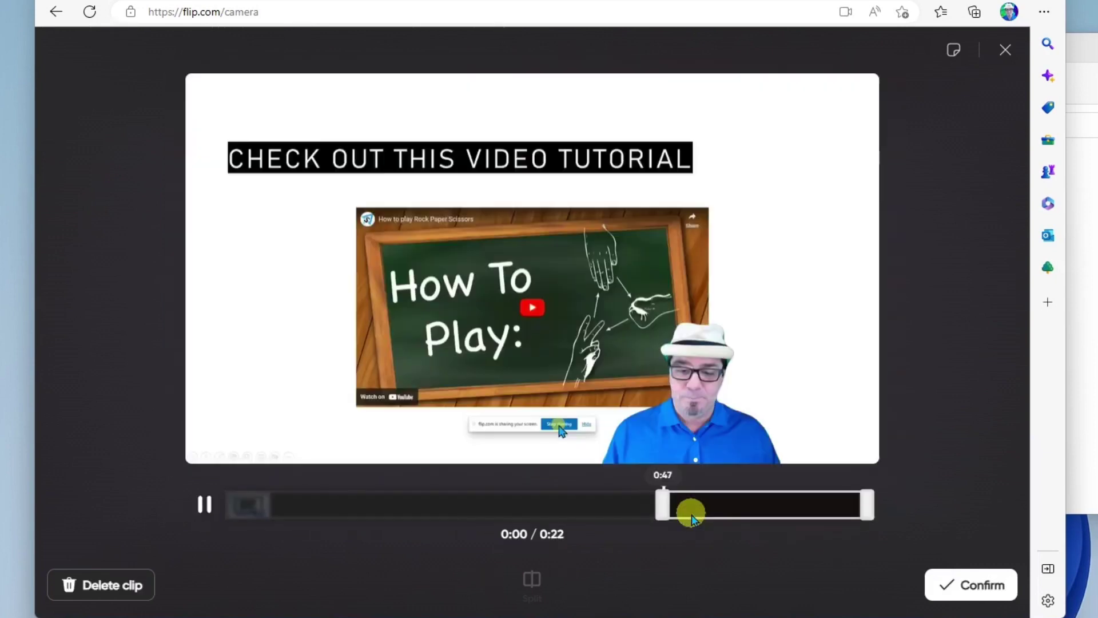
pyautogui.click(212, 517)
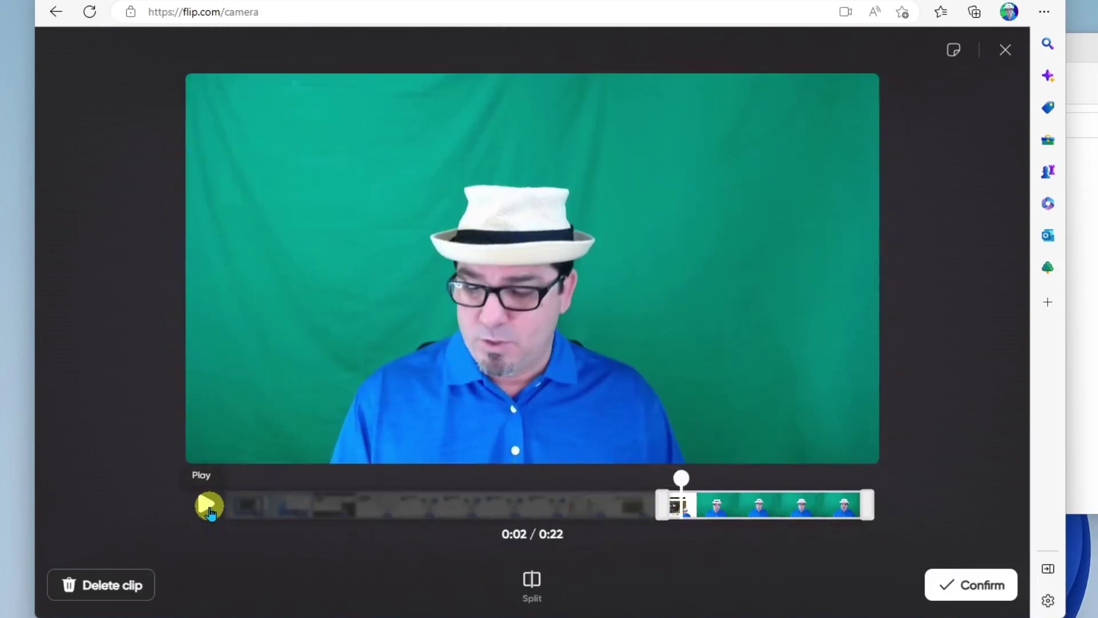
pyautogui.click(118, 586)
pyautogui.click(454, 366)
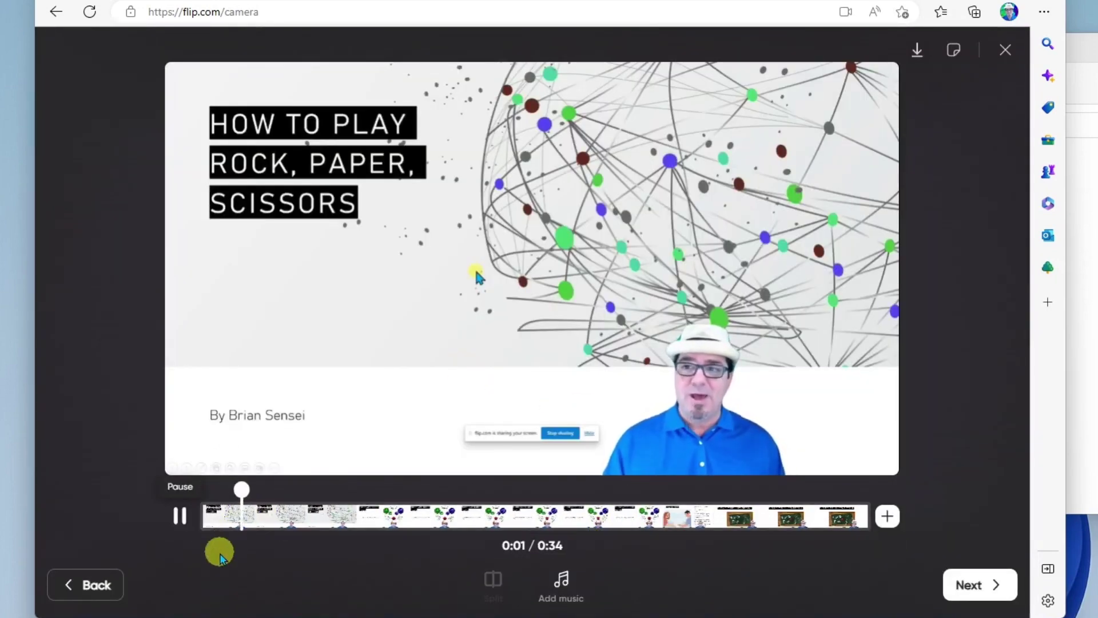
# Pause the trimmed preview, finish editing and save the video to My profile with the caption "Rock Paper Scissors".
pyautogui.click(181, 519)
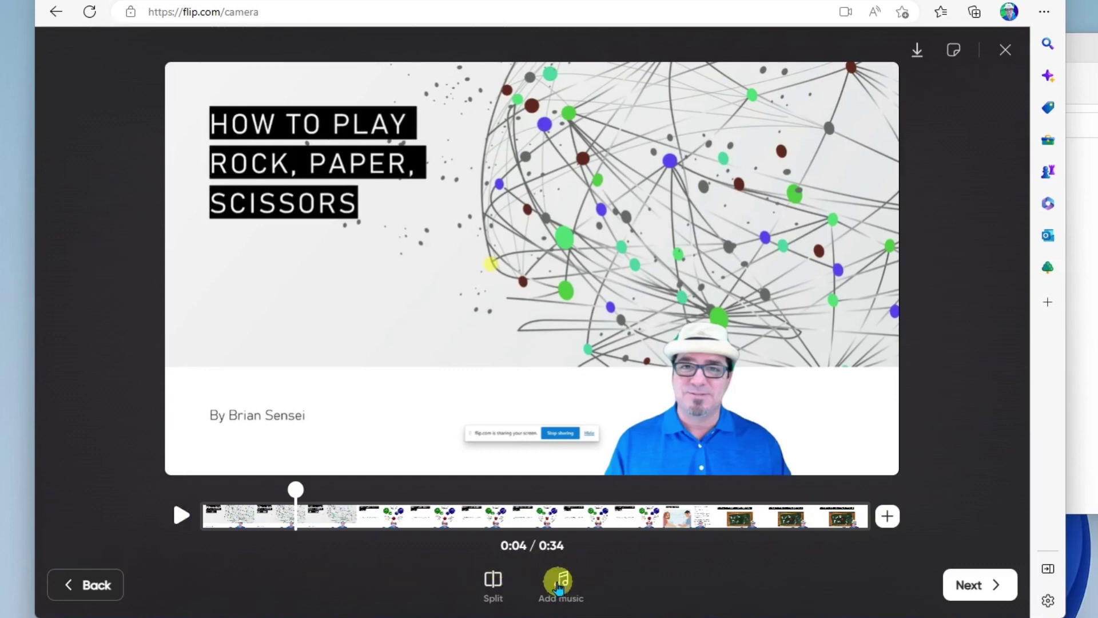
pyautogui.click(567, 589)
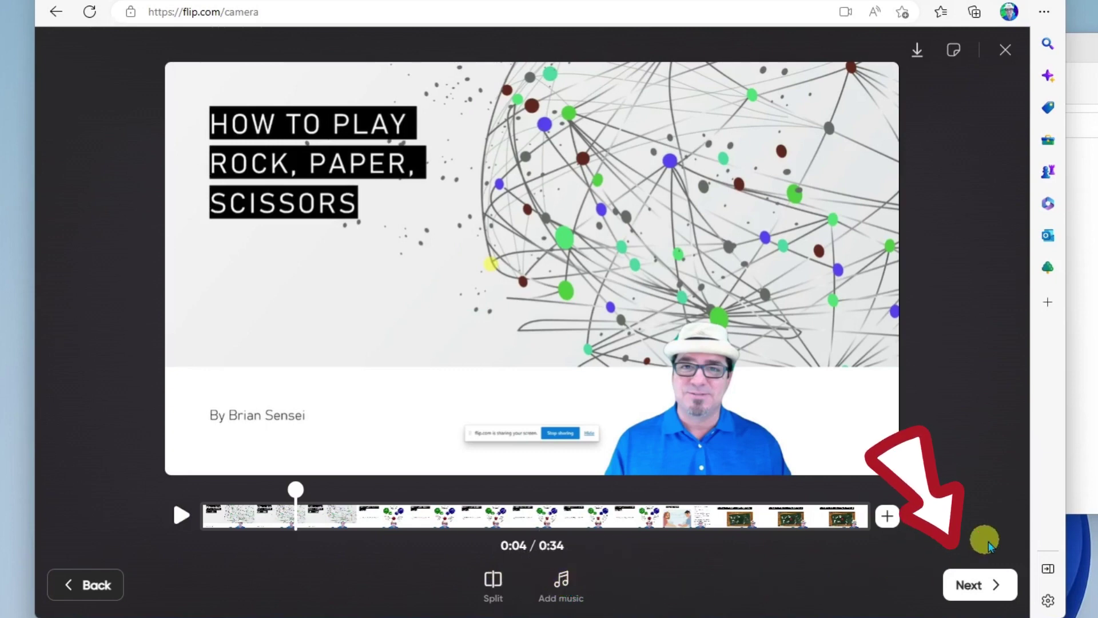
pyautogui.click(972, 585)
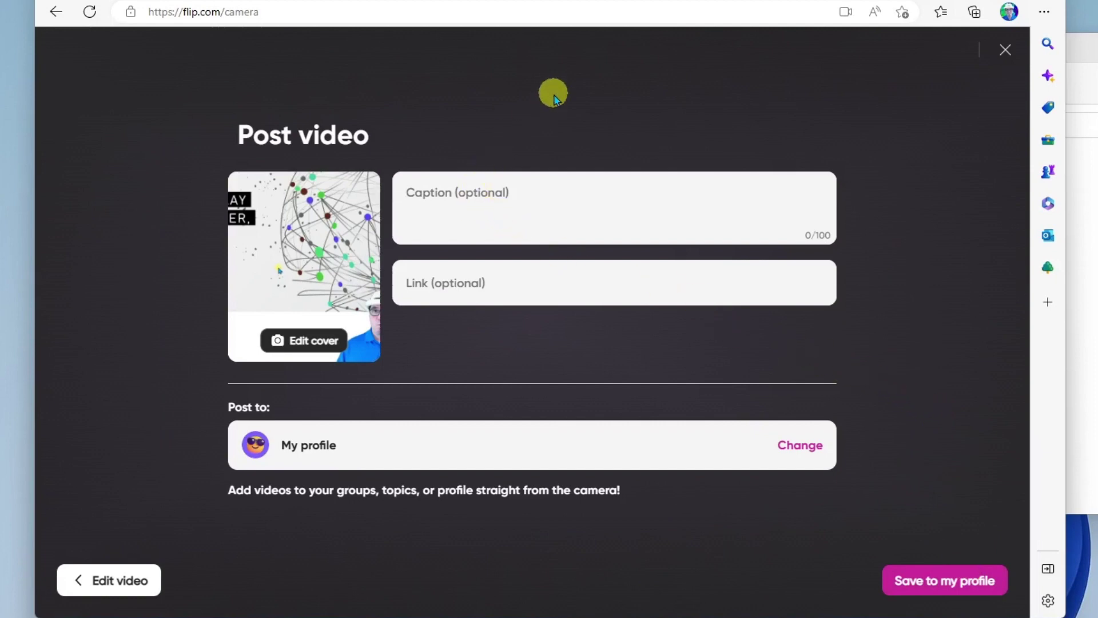
pyautogui.write('Rock Paper Scissors')
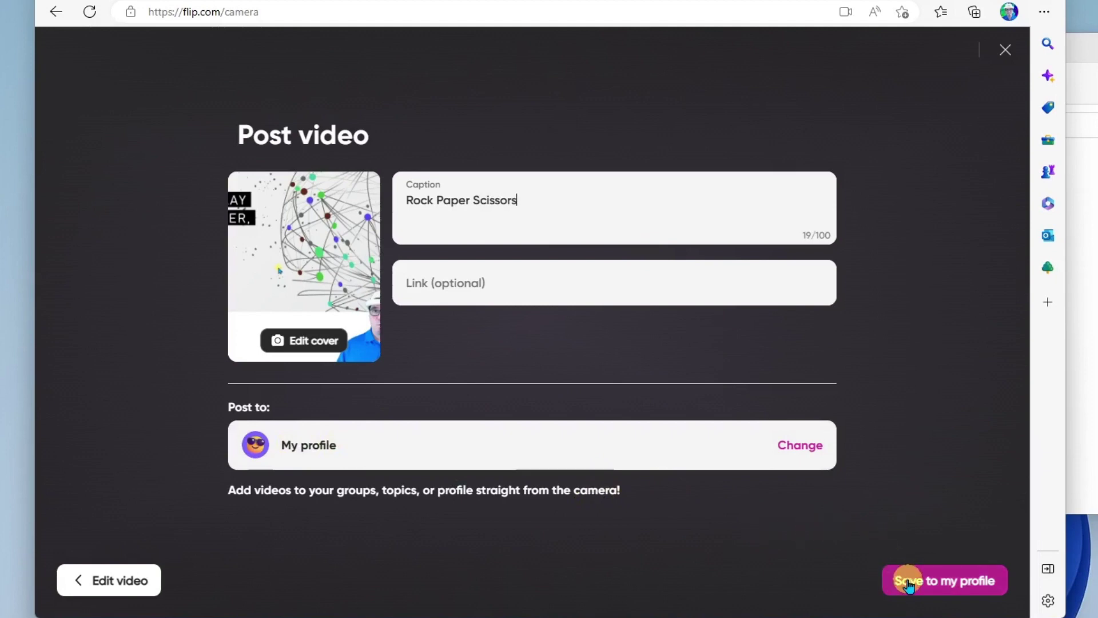
pyautogui.click(978, 589)
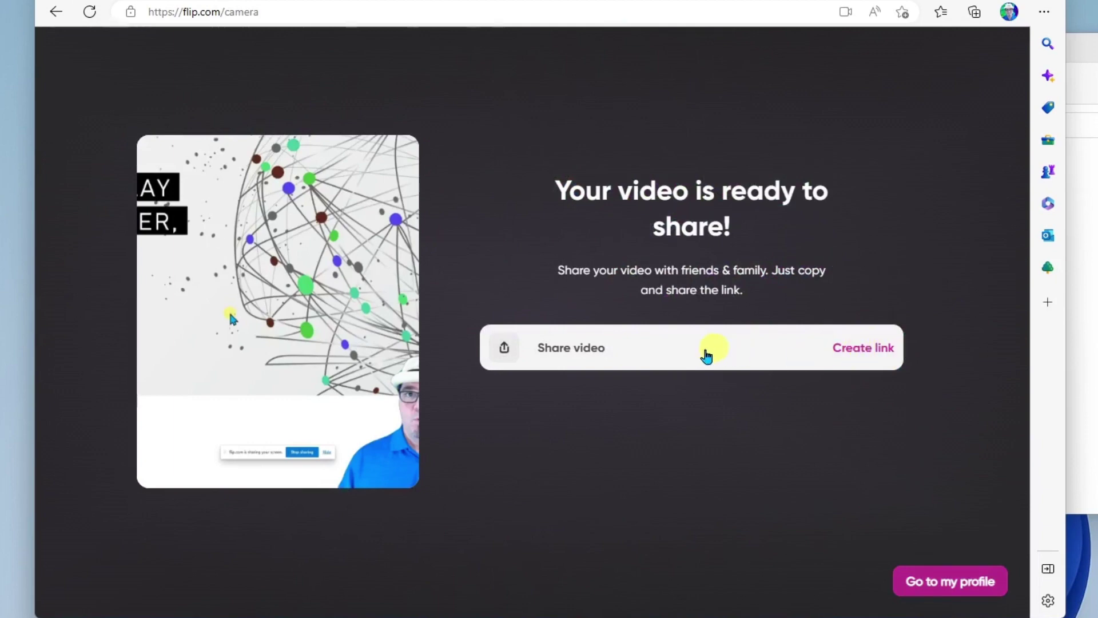
# Create a share link for the finished video and download the video.
pyautogui.click(502, 349)
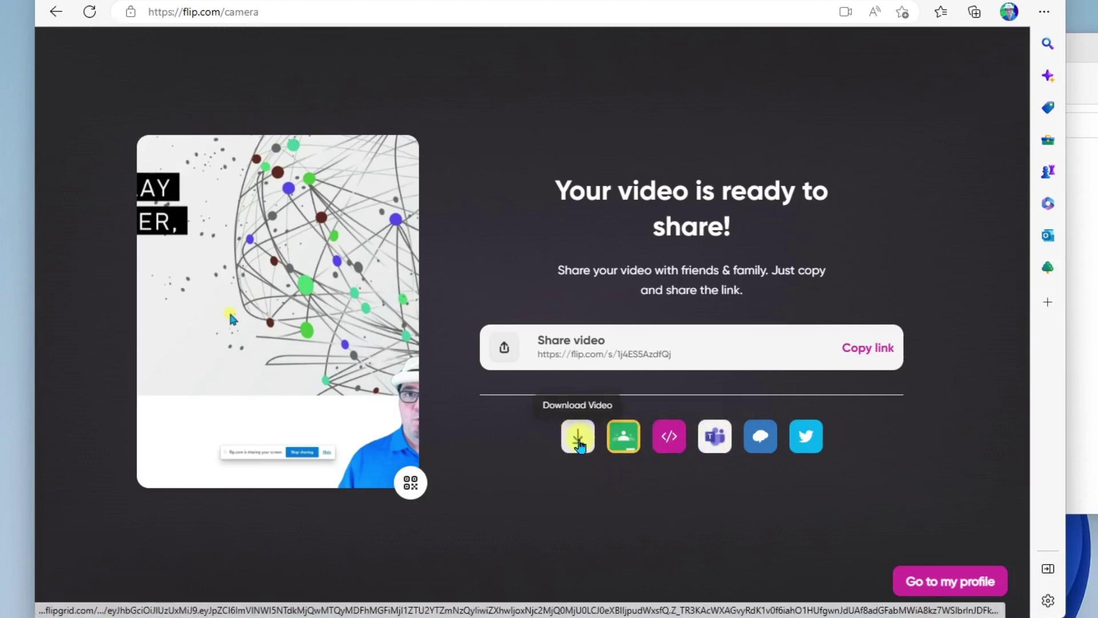
pyautogui.click(578, 444)
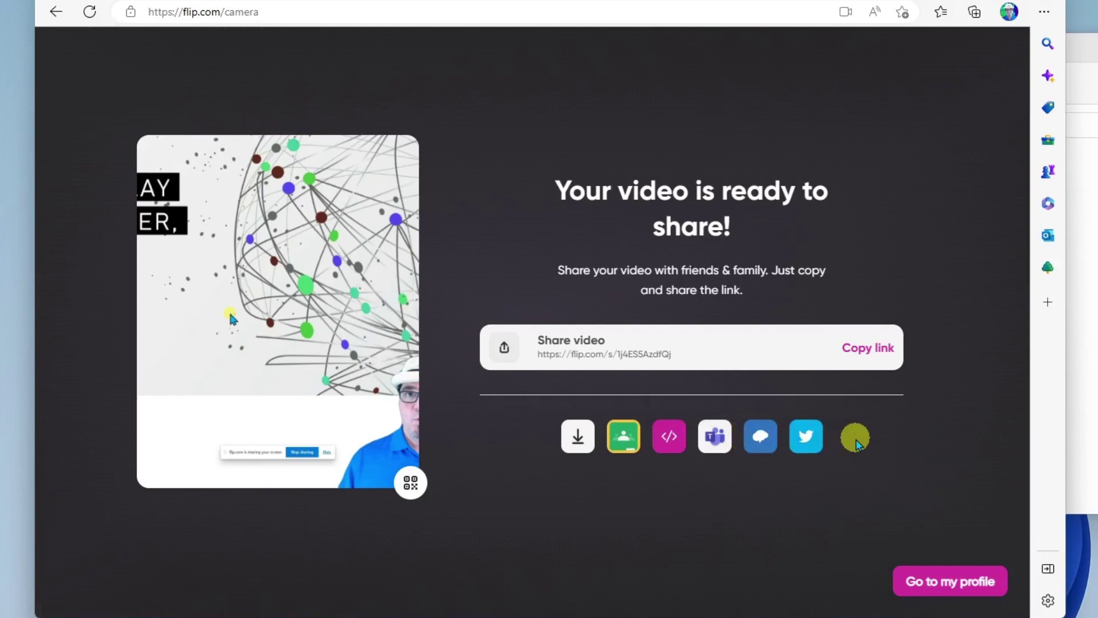
# Go to the profile's video list and open the "Rock Paper Scissors" video.
pyautogui.click(918, 581)
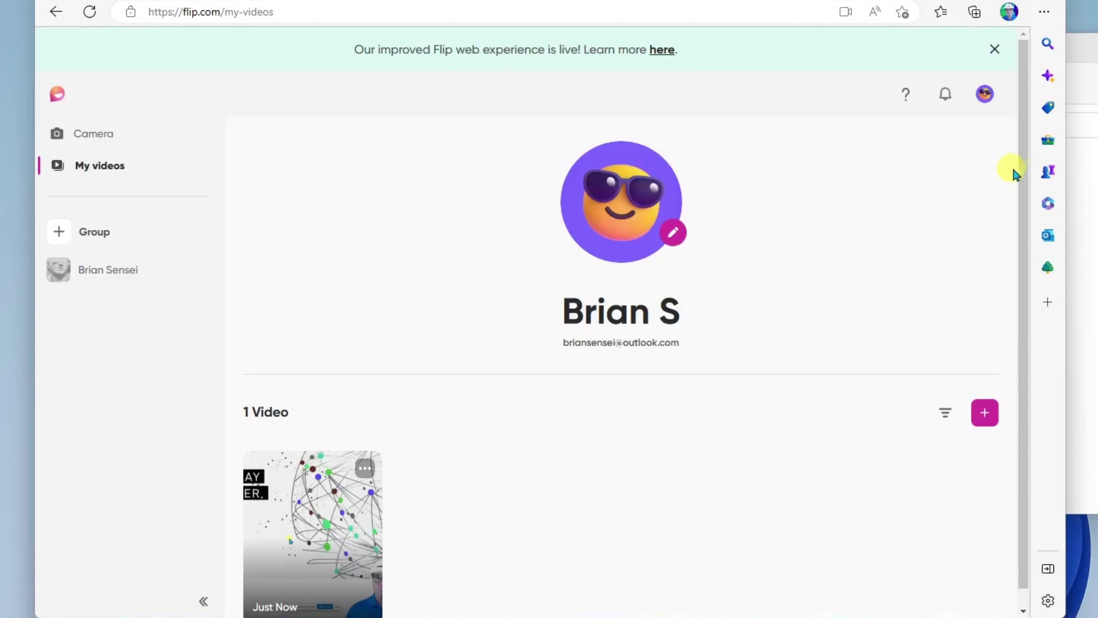
pyautogui.moveTo(1013, 172); pyautogui.dragTo(1016, 189)
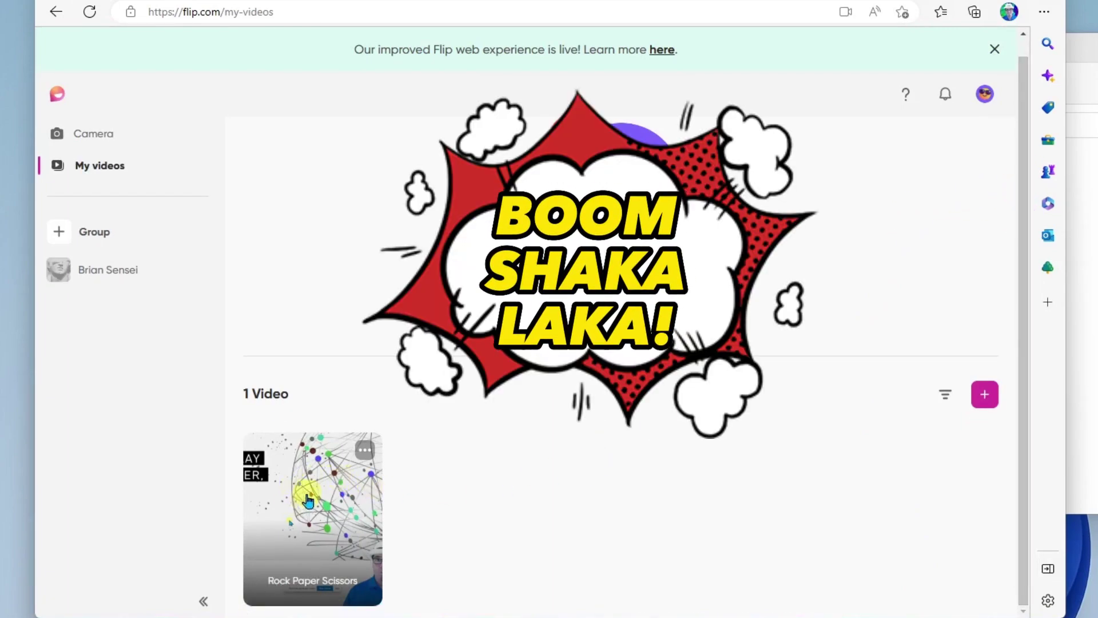
pyautogui.click(308, 502)
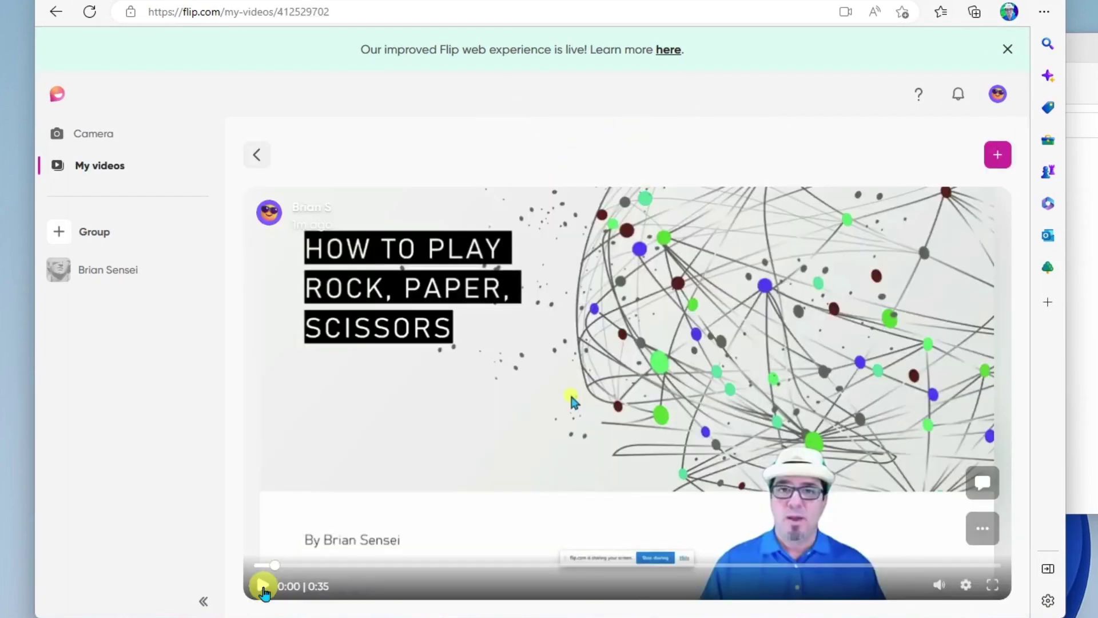